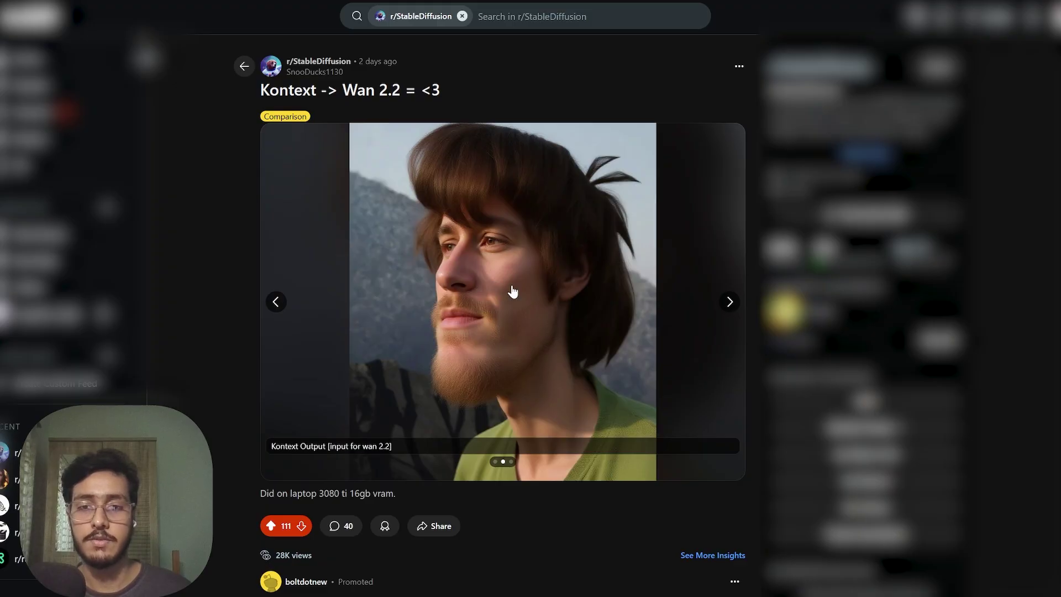
- Compare the original, Kontext output and final Wan output images in the Reddit post "Kontext -> Wan 2.2 = <3"
{"action": "left_click", "coordinate": [276, 302]}
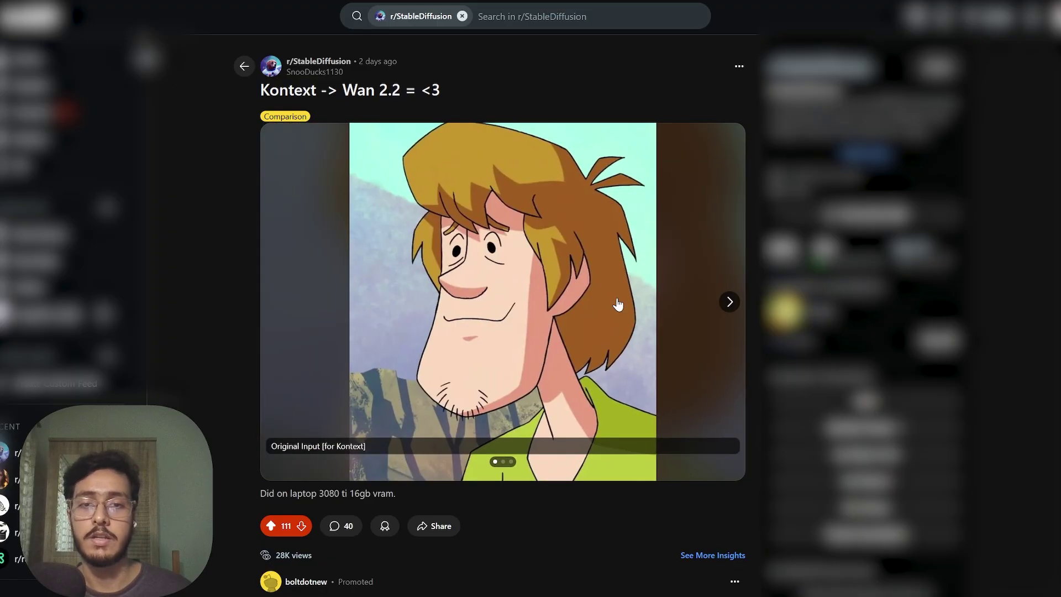
{"action": "left_click", "coordinate": [728, 302]}
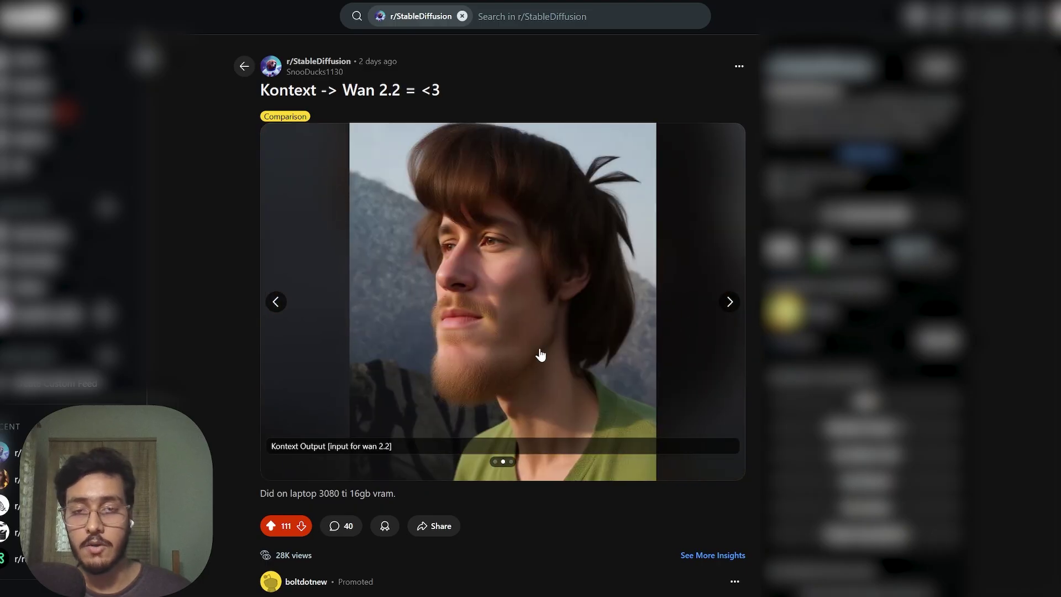
{"action": "left_click", "coordinate": [730, 302]}
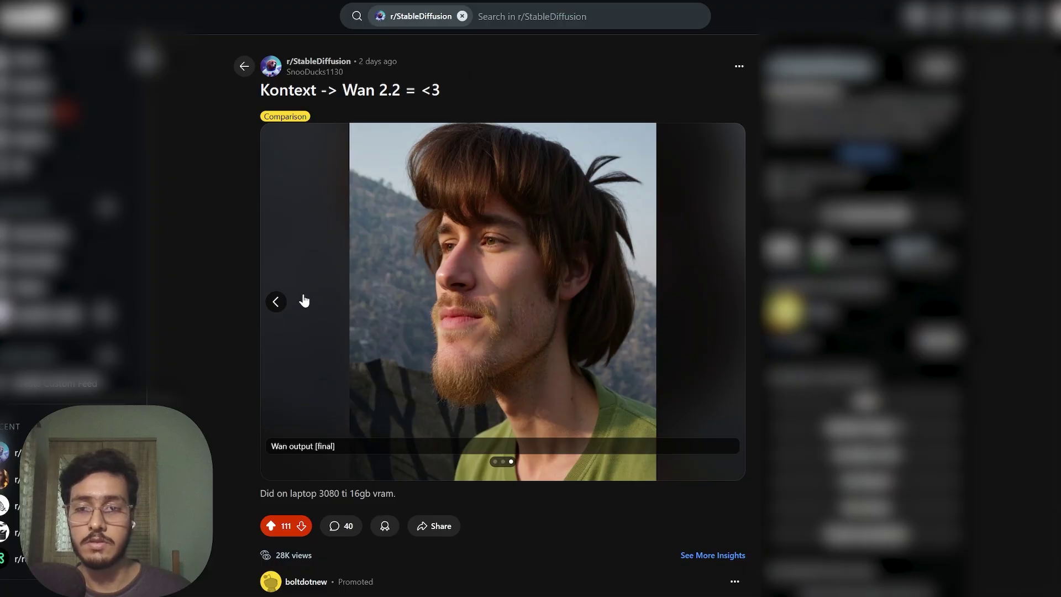
{"action": "left_click", "coordinate": [275, 301]}
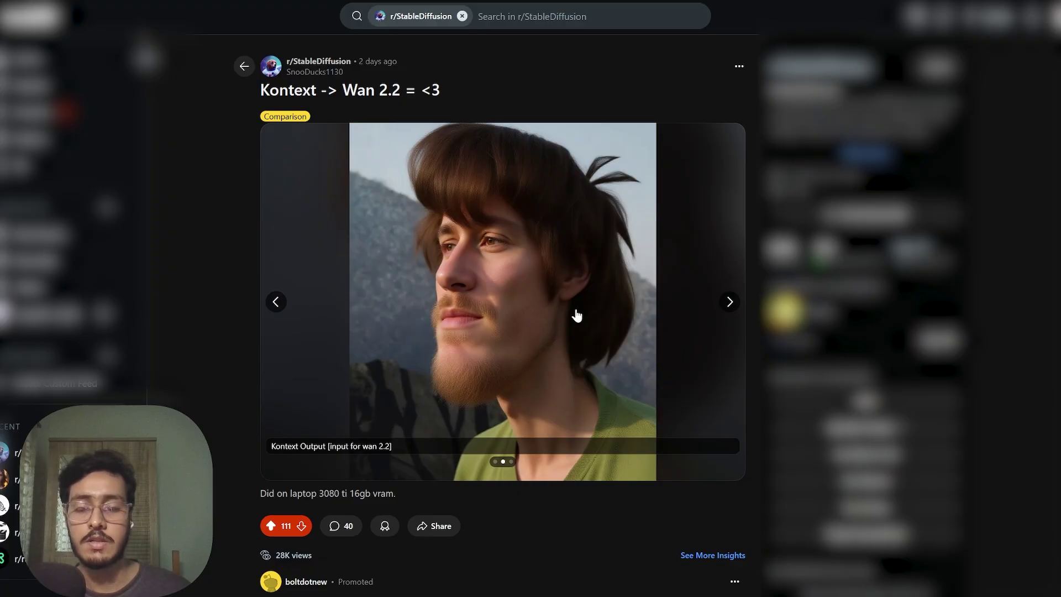
{"action": "left_click", "coordinate": [728, 301]}
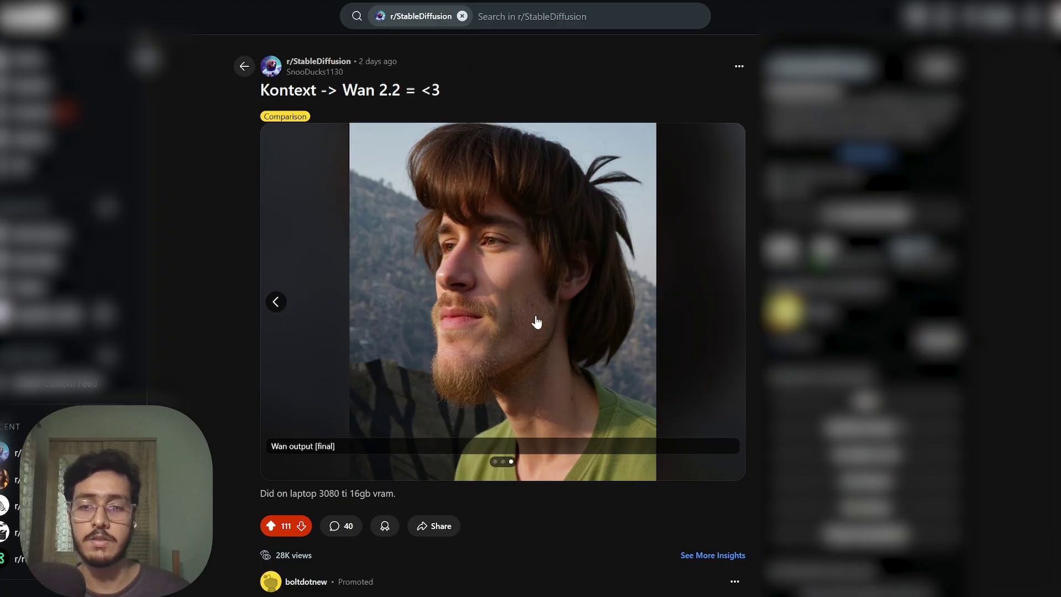
{"action": "scroll", "coordinate": [536, 322], "scroll_direction": "down", "scroll_amount": 3}
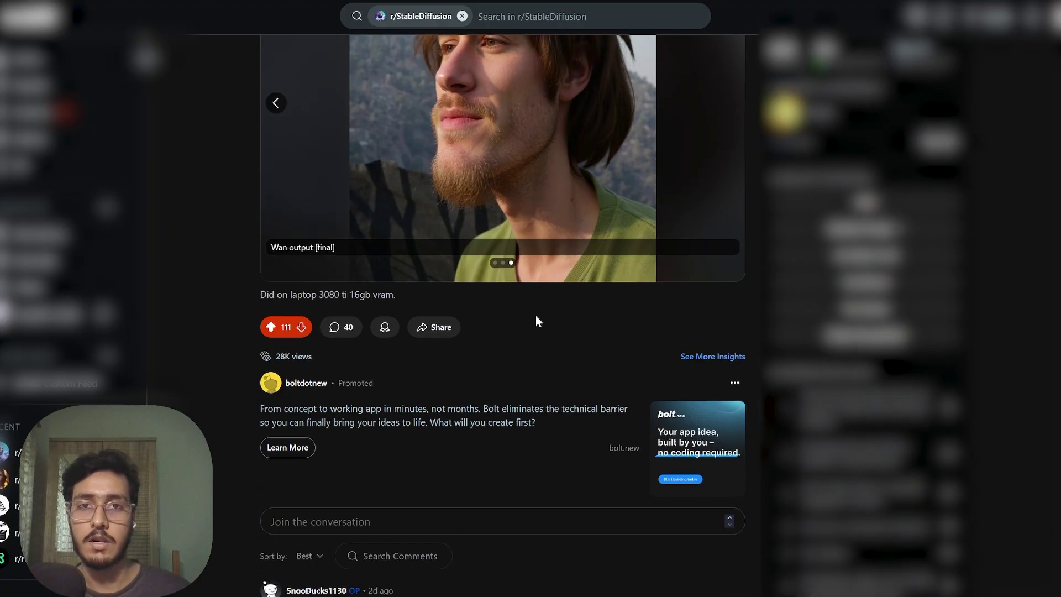
{"action": "scroll", "coordinate": [535, 323], "scroll_direction": "up", "scroll_amount": 3}
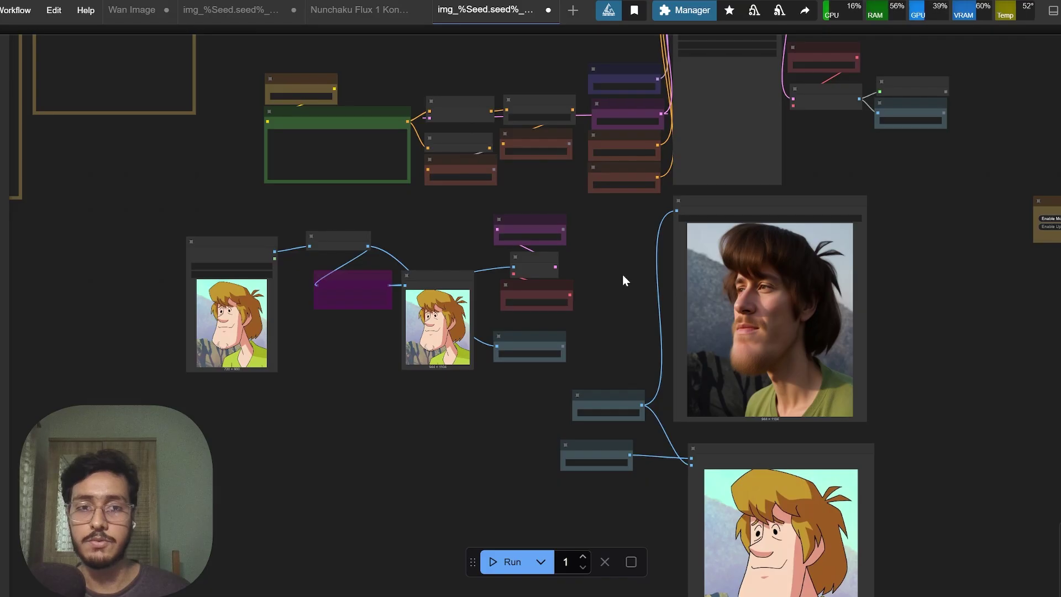
- Switch to the ComfyUI Kontext workflow and read its START HERE setup note and Sampler Config note
{"action": "left_click_drag", "start_coordinate": [602, 270], "coordinate": [553, 369]}
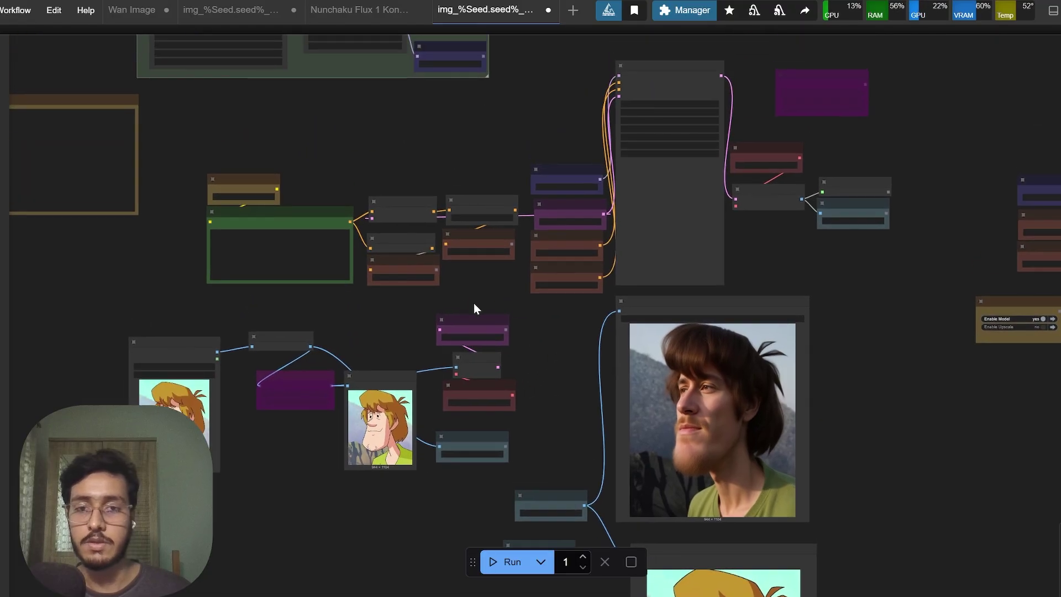
{"action": "scroll", "coordinate": [518, 304], "scroll_direction": "up", "scroll_amount": 2}
{"action": "left_click_drag", "start_coordinate": [465, 305], "coordinate": [634, 381]}
{"action": "left_click_drag", "start_coordinate": [296, 220], "coordinate": [817, 392]}
{"action": "scroll", "coordinate": [570, 276], "scroll_direction": "up", "scroll_amount": 4}
{"action": "left_click_drag", "start_coordinate": [515, 256], "coordinate": [539, 250]}
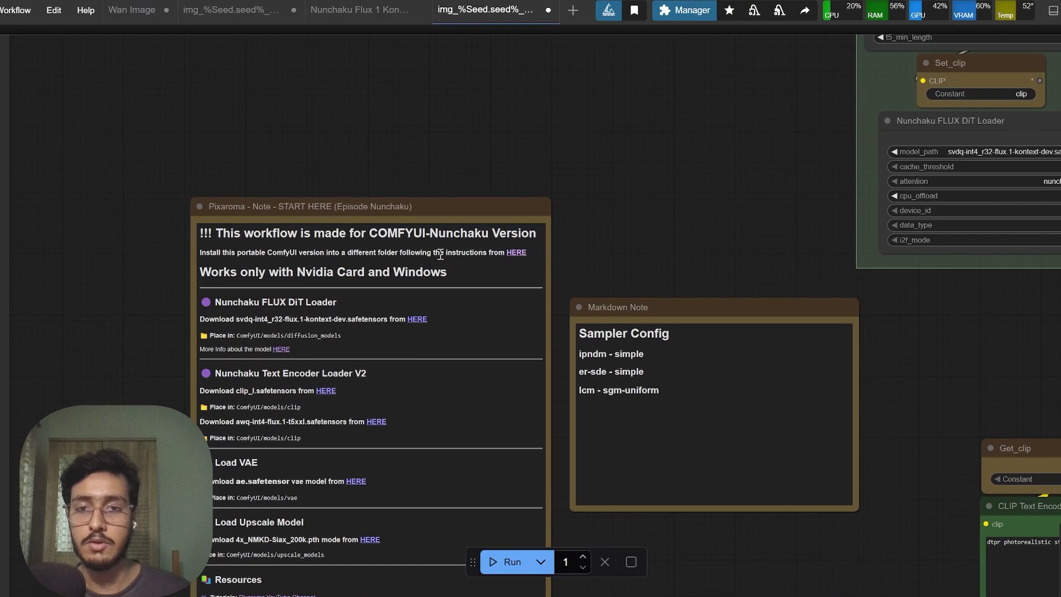
{"action": "left_click_drag", "start_coordinate": [619, 232], "coordinate": [505, 192]}
{"action": "left_click_drag", "start_coordinate": [547, 228], "coordinate": [221, 113]}
- Compare the cartoon input with the photorealistic output in the Image Comparer node
{"action": "left_click_drag", "start_coordinate": [611, 224], "coordinate": [139, 326]}
{"action": "left_click_drag", "start_coordinate": [624, 480], "coordinate": [444, 113]}
{"action": "scroll", "coordinate": [336, 289], "scroll_direction": "down", "scroll_amount": 4}
{"action": "left_click_drag", "start_coordinate": [399, 326], "coordinate": [348, 93]}
{"action": "scroll", "coordinate": [409, 364], "scroll_direction": "down", "scroll_amount": 3}
{"action": "scroll", "coordinate": [516, 374], "scroll_direction": "up", "scroll_amount": 6}
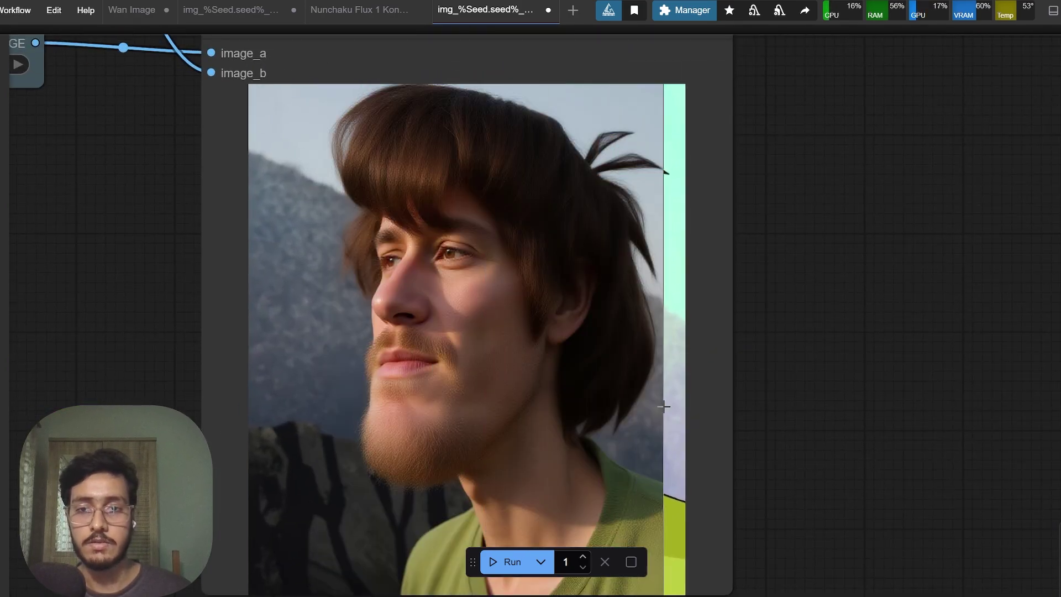
{"action": "scroll", "coordinate": [602, 409], "scroll_direction": "down", "scroll_amount": 5}
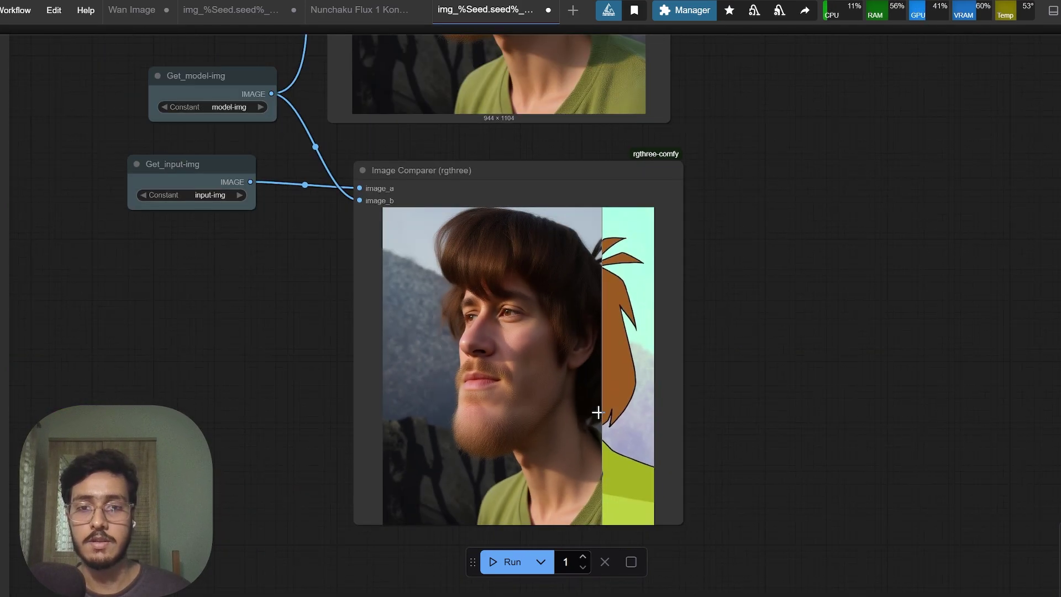
- Examine the two Nunchaku FLUX.1 LoRA Loader nodes, checking the chosen LoRA files and their strengths
{"action": "left_click_drag", "start_coordinate": [310, 276], "coordinate": [547, 528]}
{"action": "left_click_drag", "start_coordinate": [221, 426], "coordinate": [603, 537]}
{"action": "scroll", "coordinate": [451, 432], "scroll_direction": "up", "scroll_amount": 1}
{"action": "left_click_drag", "start_coordinate": [430, 370], "coordinate": [433, 557]}
{"action": "scroll", "coordinate": [511, 282], "scroll_direction": "up", "scroll_amount": 10}
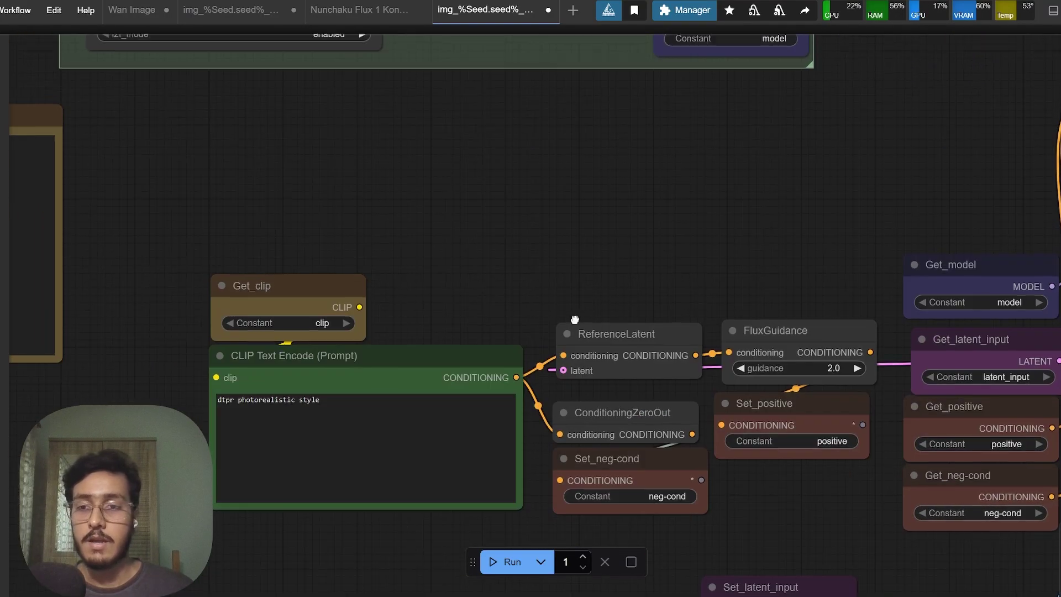
{"action": "scroll", "coordinate": [609, 154], "scroll_direction": "up", "scroll_amount": 10}
{"action": "scroll", "coordinate": [609, 154], "scroll_direction": "left", "scroll_amount": 2}
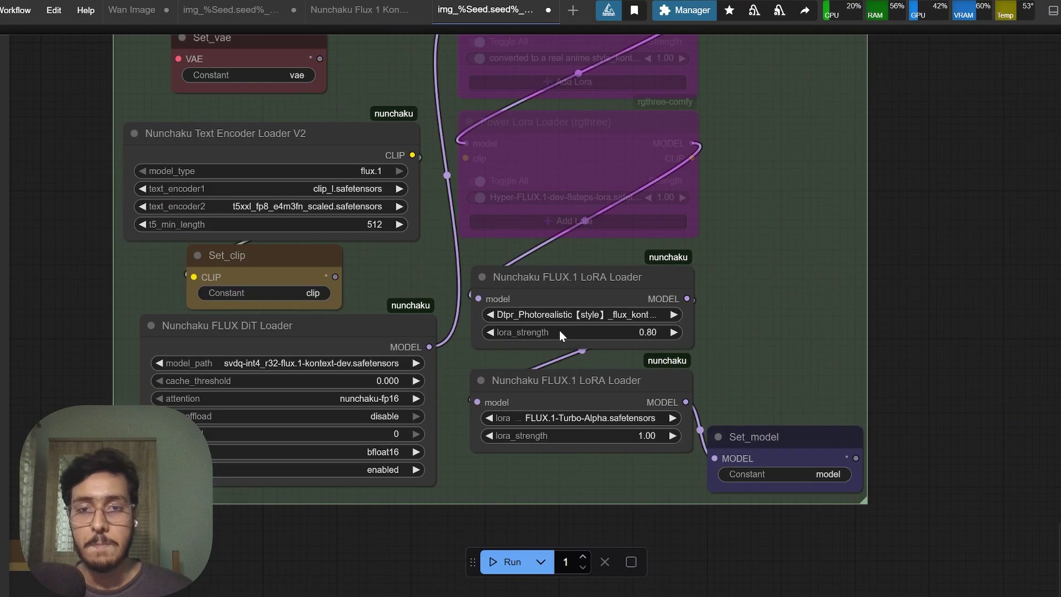
{"action": "scroll", "coordinate": [644, 347], "scroll_direction": "up", "scroll_amount": 5}
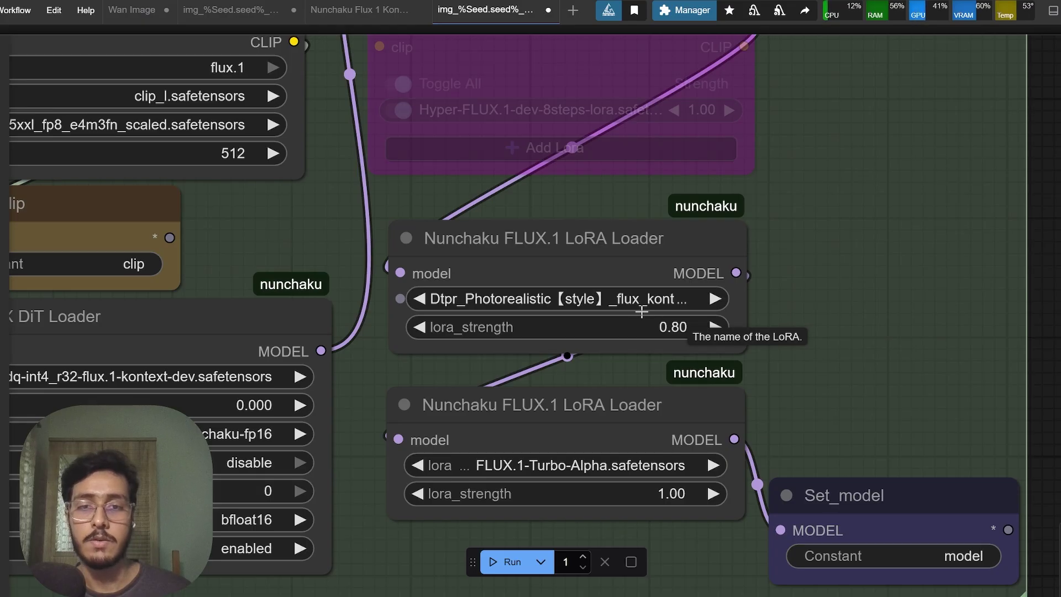
{"action": "left_click_drag", "start_coordinate": [639, 363], "coordinate": [580, 308]}
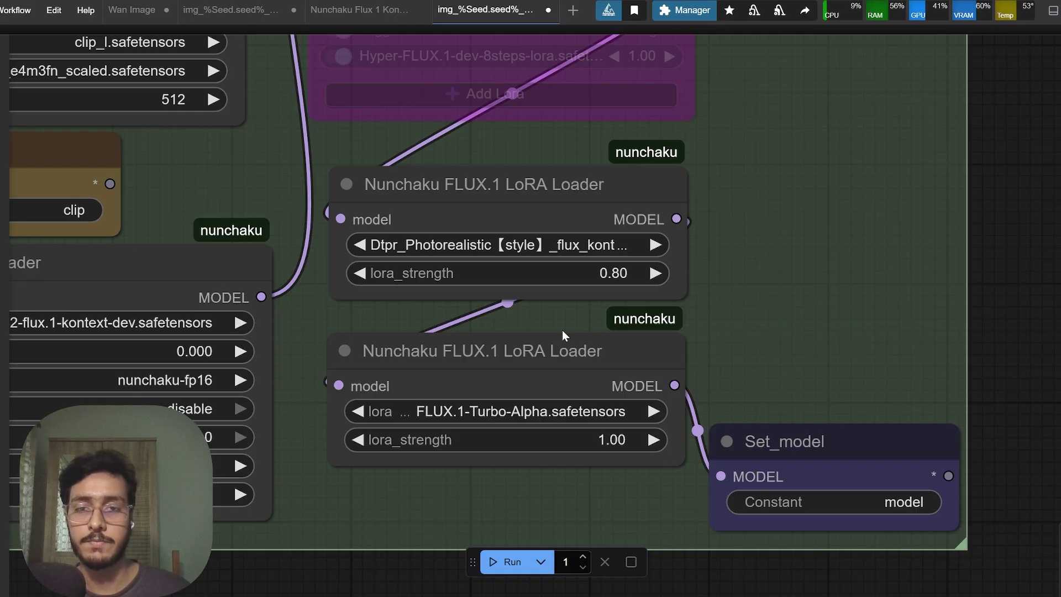
{"action": "left_click_drag", "start_coordinate": [484, 340], "coordinate": [535, 331]}
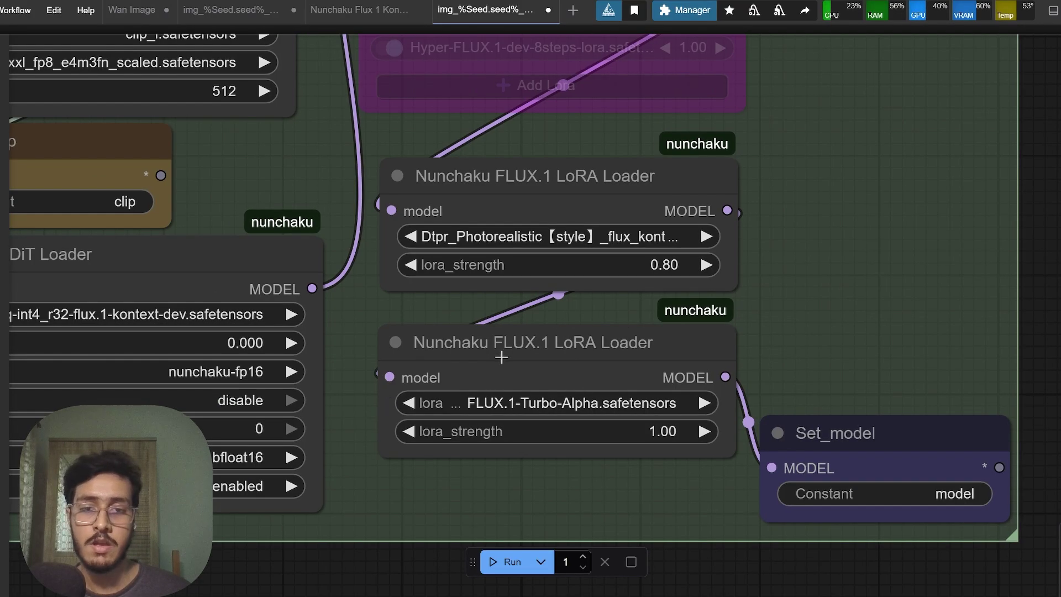
{"action": "scroll", "coordinate": [519, 403], "scroll_direction": "down", "scroll_amount": 3}
{"action": "scroll", "coordinate": [522, 400], "scroll_direction": "up", "scroll_amount": 5}
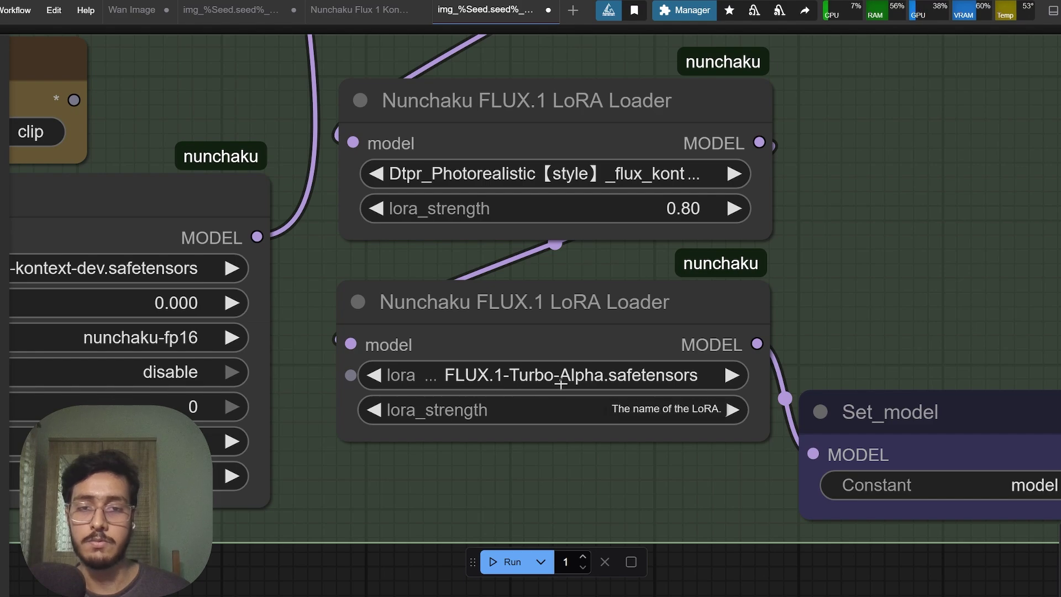
{"action": "scroll", "coordinate": [516, 350], "scroll_direction": "down", "scroll_amount": 3}
{"action": "scroll", "coordinate": [518, 351], "scroll_direction": "up", "scroll_amount": 2}
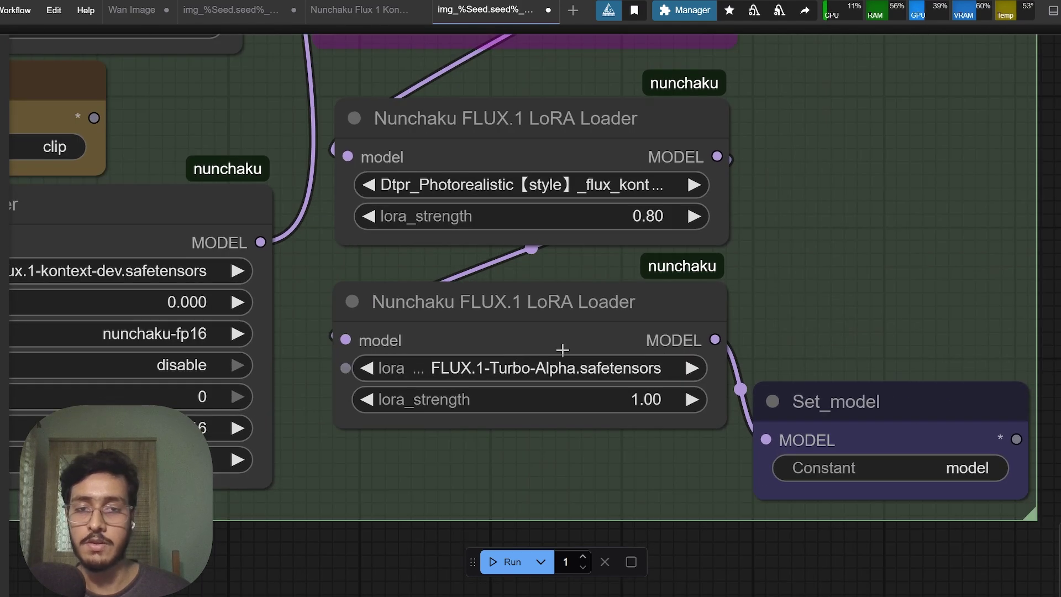
{"action": "scroll", "coordinate": [558, 367], "scroll_direction": "down", "scroll_amount": 2}
{"action": "scroll", "coordinate": [525, 379], "scroll_direction": "up", "scroll_amount": 3}
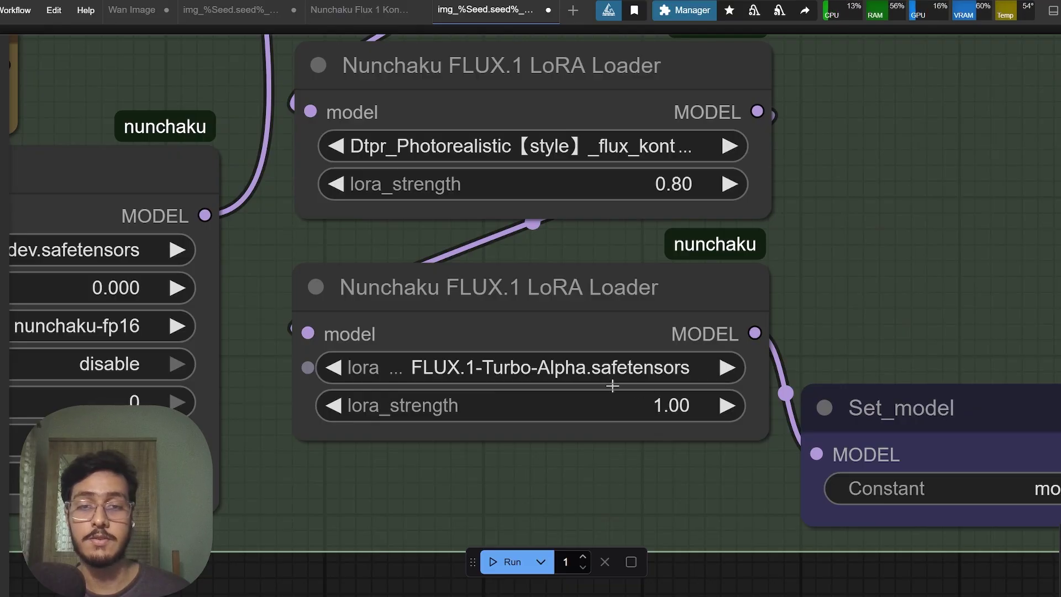
{"action": "scroll", "coordinate": [612, 386], "scroll_direction": "down", "scroll_amount": 4}
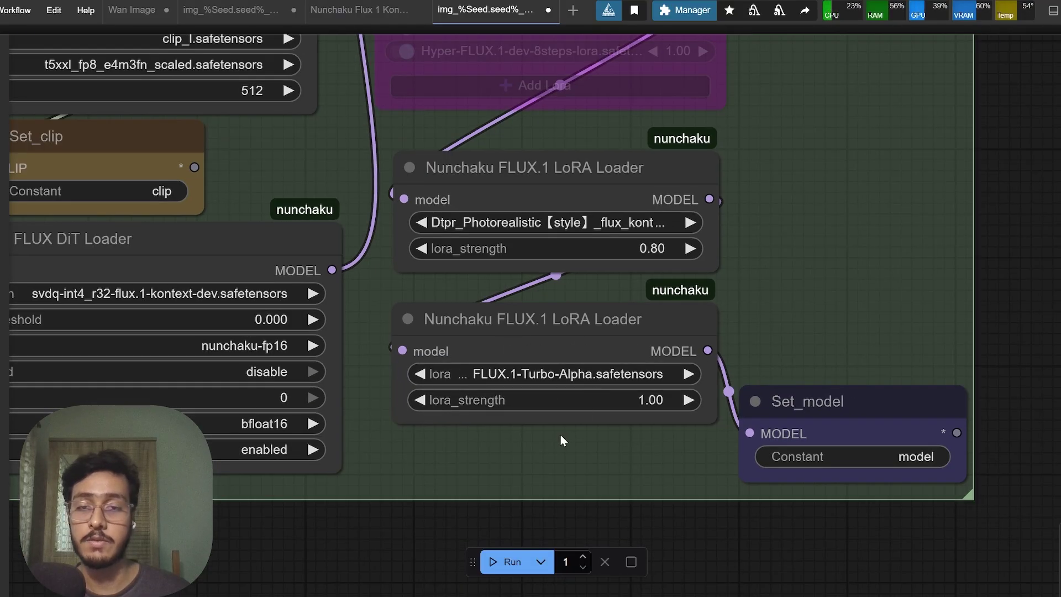
{"action": "scroll", "coordinate": [585, 370], "scroll_direction": "down", "scroll_amount": 1}
- Examine the KSampler node's steps, cfg, sampler and scheduler settings
{"action": "left_click_drag", "start_coordinate": [585, 370], "coordinate": [443, 139]}
{"action": "left_click_drag", "start_coordinate": [790, 463], "coordinate": [375, 596]}
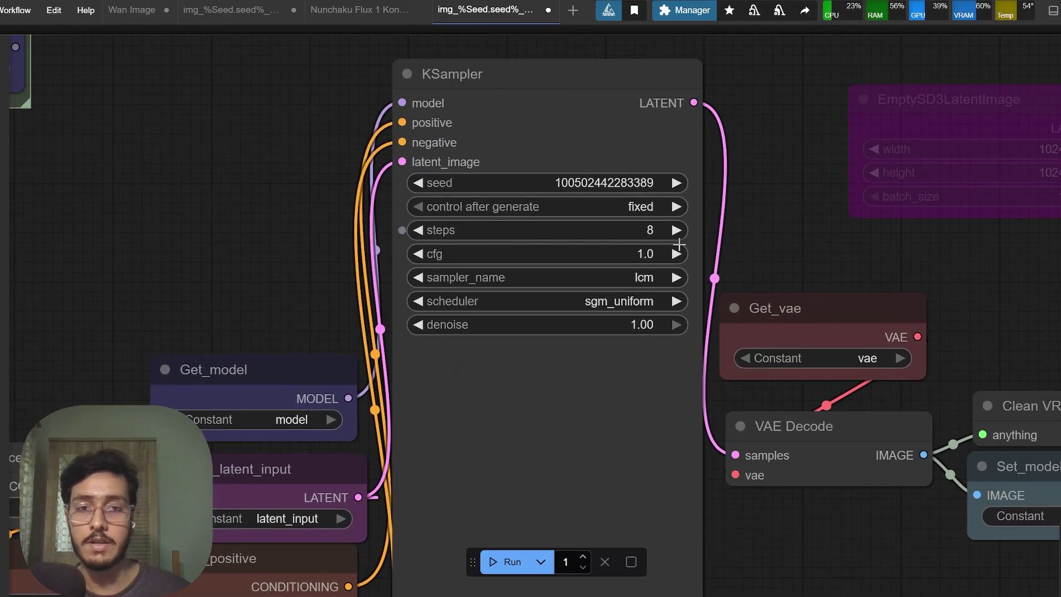
{"action": "left_click_drag", "start_coordinate": [783, 235], "coordinate": [813, 250]}
{"action": "left_click_drag", "start_coordinate": [814, 249], "coordinate": [917, 251]}
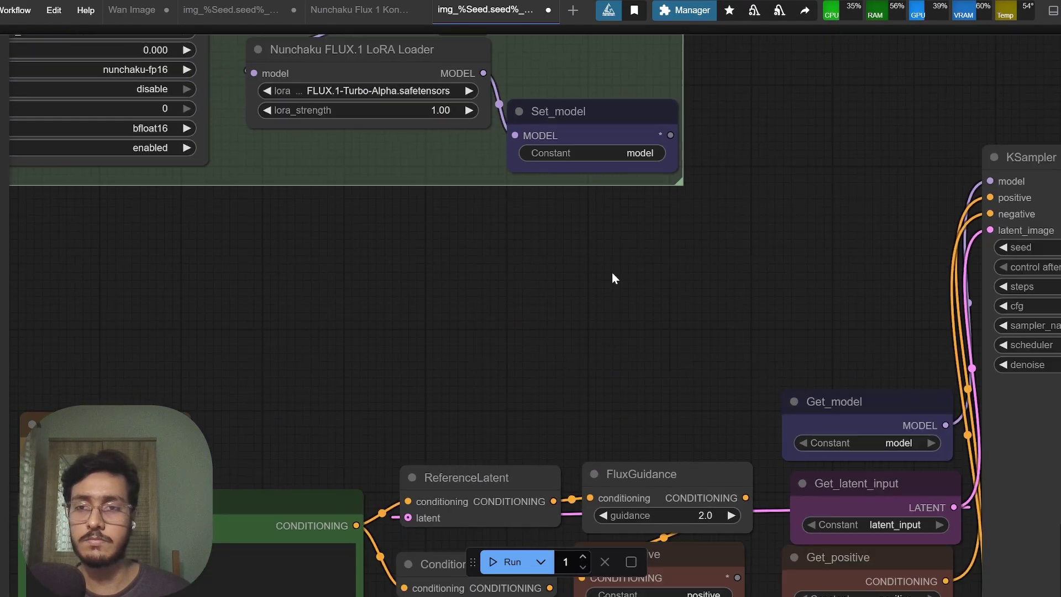
- Review how the model loader group relates to the prompt, conditioning and sampler nodes
{"action": "scroll", "coordinate": [612, 272], "scroll_direction": "down", "scroll_amount": 7}
{"action": "left_click_drag", "start_coordinate": [486, 268], "coordinate": [528, 303]}
{"action": "scroll", "coordinate": [528, 304], "scroll_direction": "up", "scroll_amount": 1}
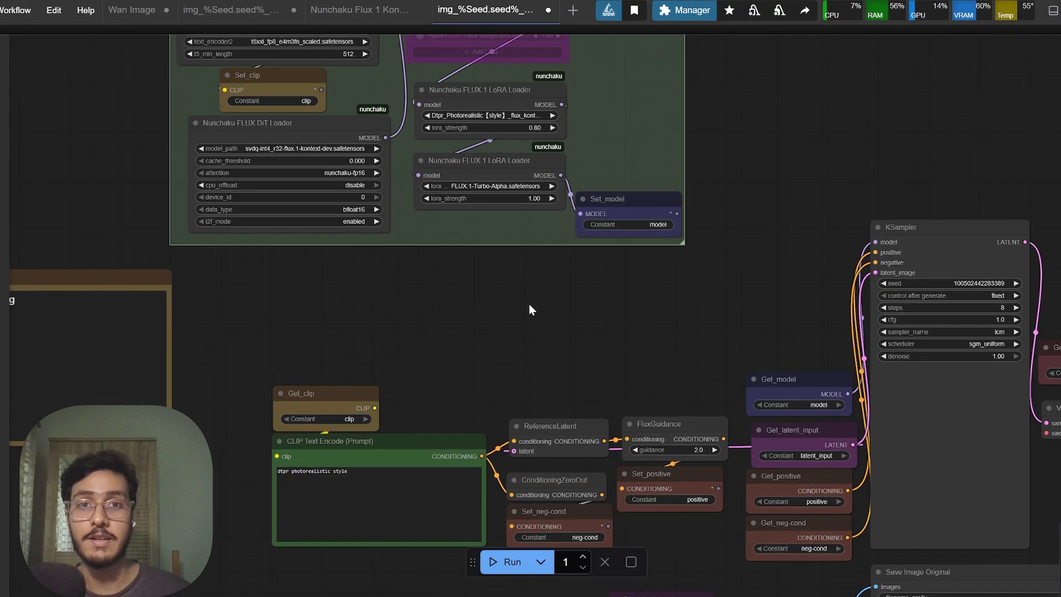
{"action": "scroll", "coordinate": [529, 303], "scroll_direction": "up", "scroll_amount": 1}
{"action": "left_click_drag", "start_coordinate": [506, 284], "coordinate": [524, 322]}
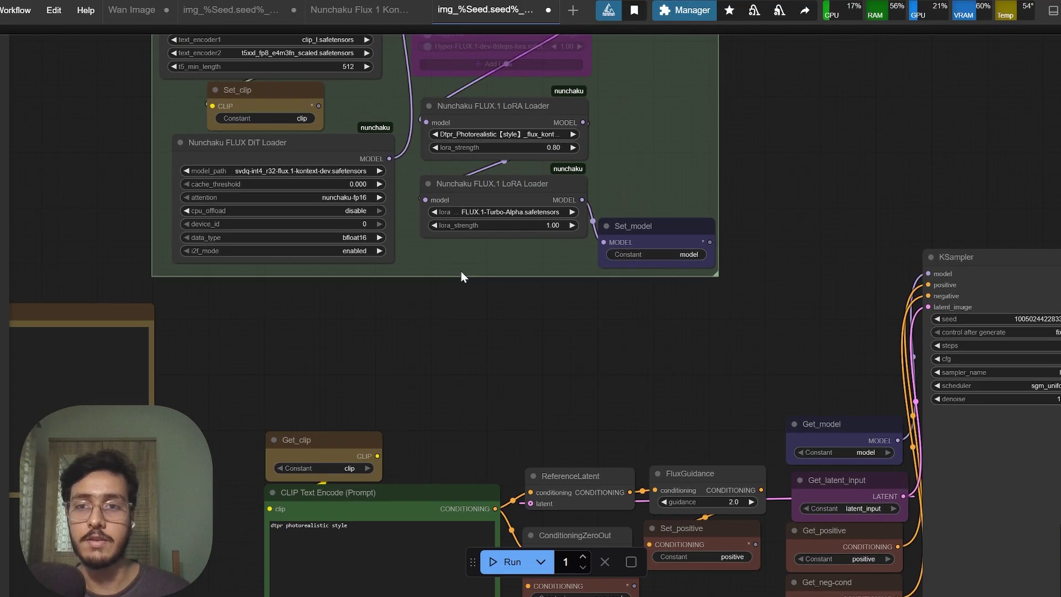
{"action": "left_click_drag", "start_coordinate": [573, 367], "coordinate": [462, 203]}
{"action": "left_click_drag", "start_coordinate": [505, 301], "coordinate": [702, 580]}
- Examine the text encoder files selected in the Nunchaku Text Encoder Loader V2 node
{"action": "scroll", "coordinate": [449, 197], "scroll_direction": "up", "scroll_amount": 4}
{"action": "left_click_drag", "start_coordinate": [372, 167], "coordinate": [499, 294]}
{"action": "scroll", "coordinate": [499, 293], "scroll_direction": "up", "scroll_amount": 1}
{"action": "scroll", "coordinate": [387, 276], "scroll_direction": "up", "scroll_amount": 3}
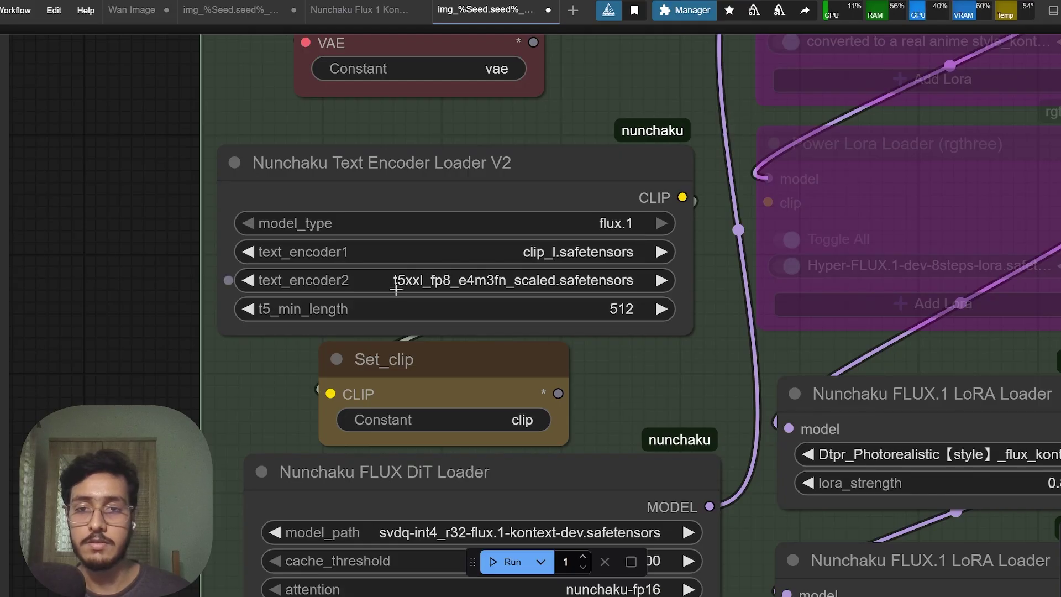
{"action": "left_click_drag", "start_coordinate": [400, 236], "coordinate": [414, 276]}
{"action": "scroll", "coordinate": [271, 164], "scroll_direction": "down", "scroll_amount": 5}
{"action": "left_click_drag", "start_coordinate": [323, 212], "coordinate": [356, 370]}
{"action": "left_click_drag", "start_coordinate": [402, 251], "coordinate": [341, 85]}
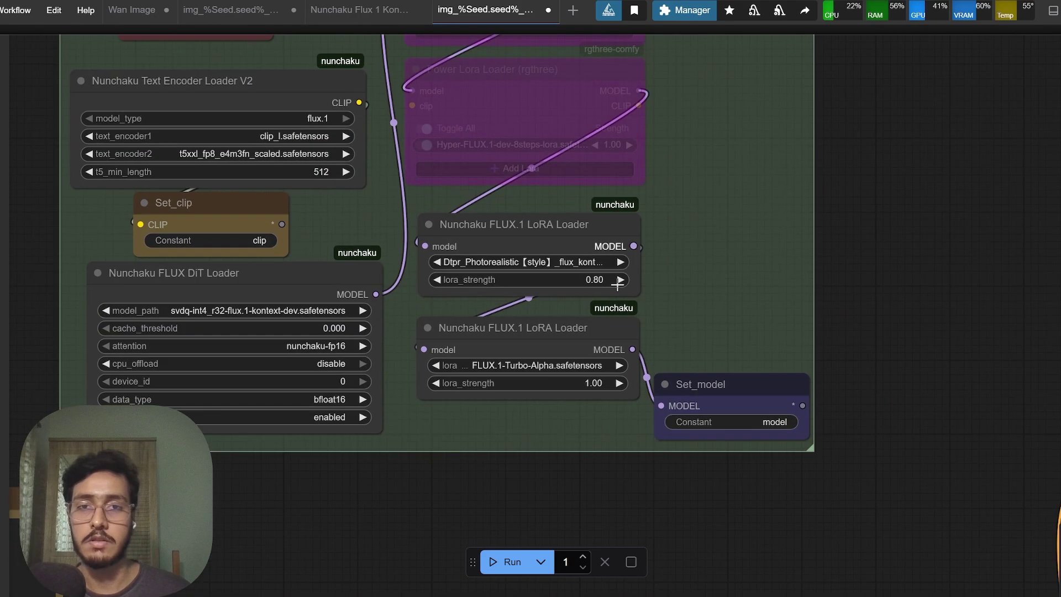
- Read the START HERE note's installation and model download instructions again
{"action": "left_click_drag", "start_coordinate": [750, 530], "coordinate": [750, 239]}
{"action": "left_click_drag", "start_coordinate": [579, 329], "coordinate": [920, 230]}
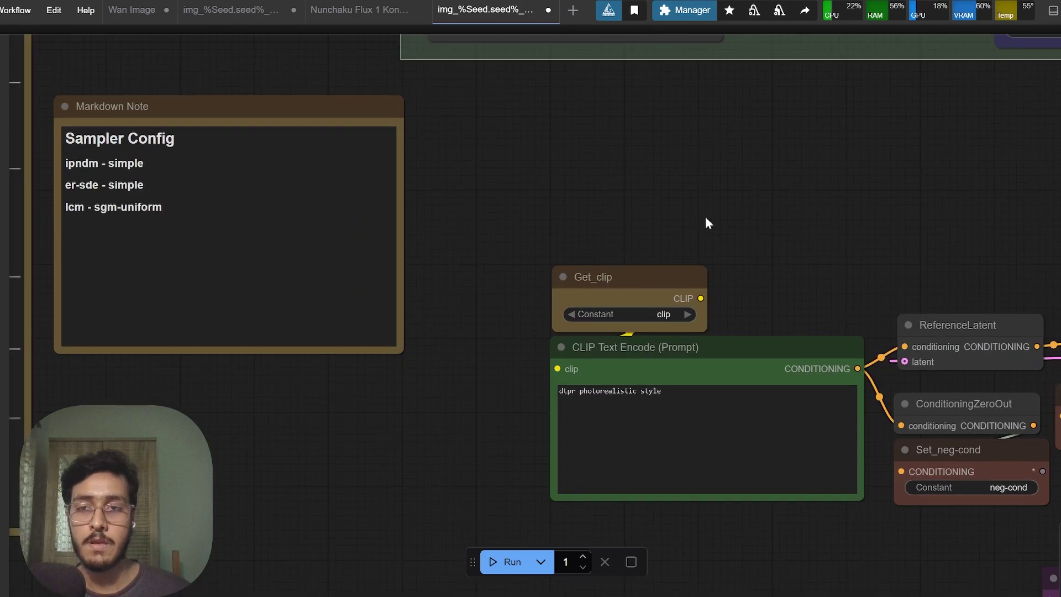
{"action": "scroll", "coordinate": [665, 220], "scroll_direction": "left", "scroll_amount": 8}
{"action": "scroll", "coordinate": [379, 199], "scroll_direction": "up", "scroll_amount": 4}
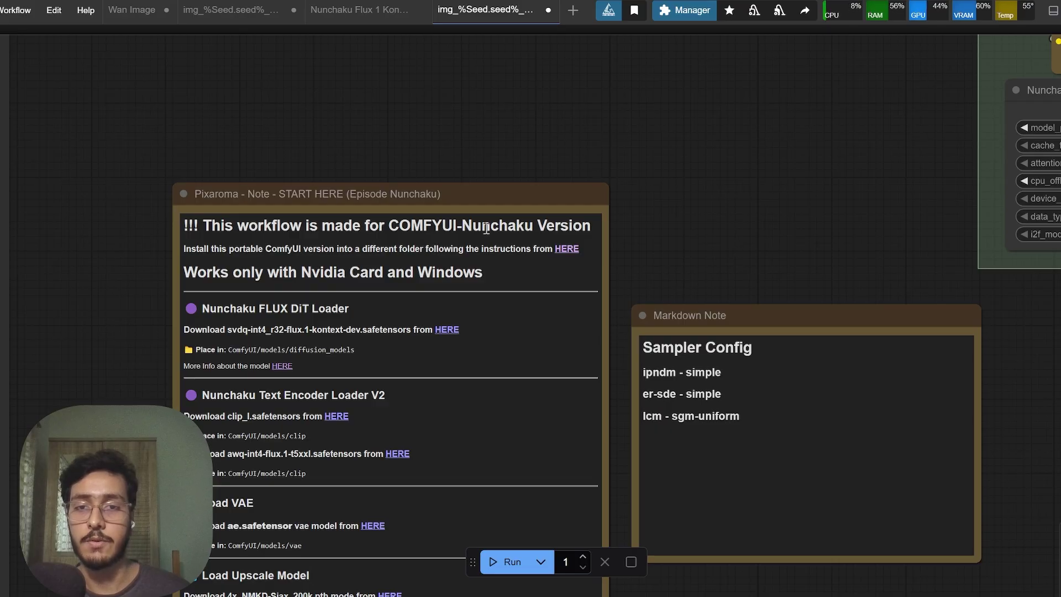
{"action": "scroll", "coordinate": [663, 279], "scroll_direction": "right", "scroll_amount": 9}
{"action": "scroll", "coordinate": [663, 279], "scroll_direction": "down", "scroll_amount": 3}
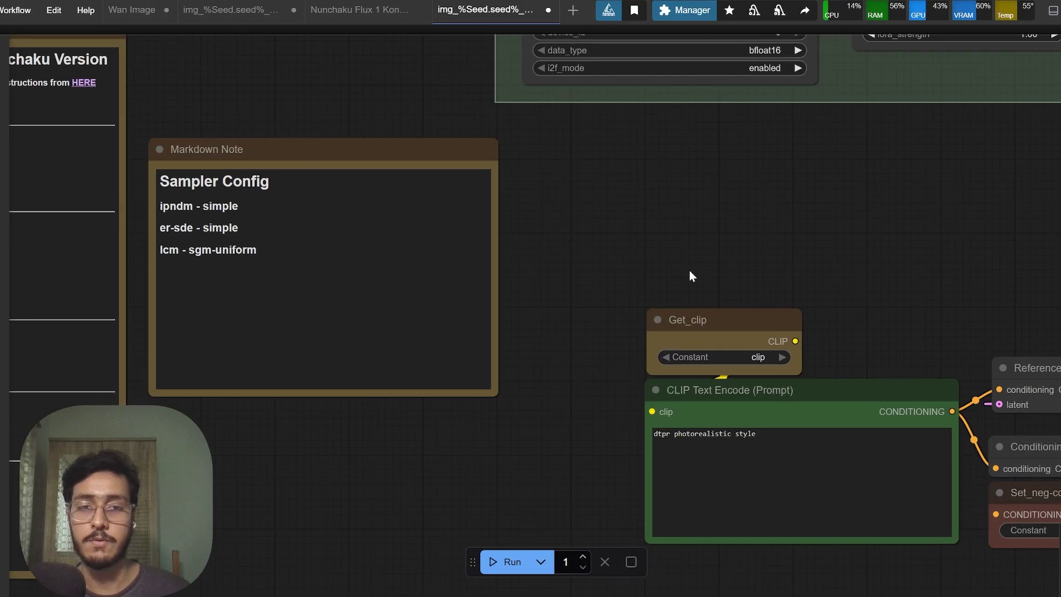
- Highlight the full prompt text in the CLIP Text Encode node, then deselect the node
{"action": "left_click_drag", "start_coordinate": [544, 226], "coordinate": [211, 156]}
{"action": "left_click_drag", "start_coordinate": [487, 217], "coordinate": [424, 74]}
{"action": "left_click", "coordinate": [246, 221]}
{"action": "key", "text": "ctrl+a"}
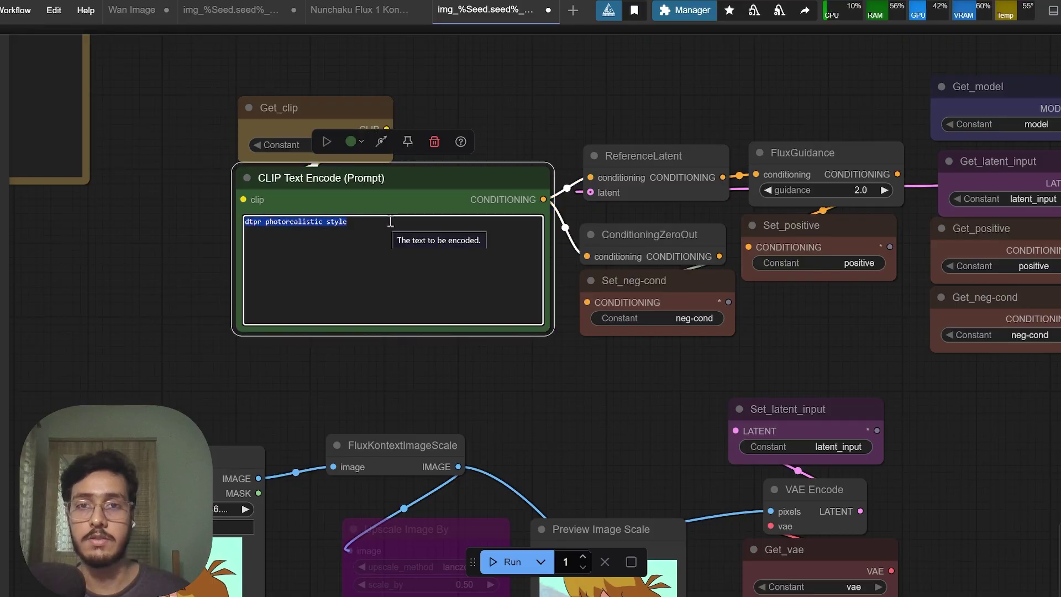
{"action": "left_click", "coordinate": [507, 110]}
{"action": "left_click_drag", "start_coordinate": [478, 153], "coordinate": [424, 266]}
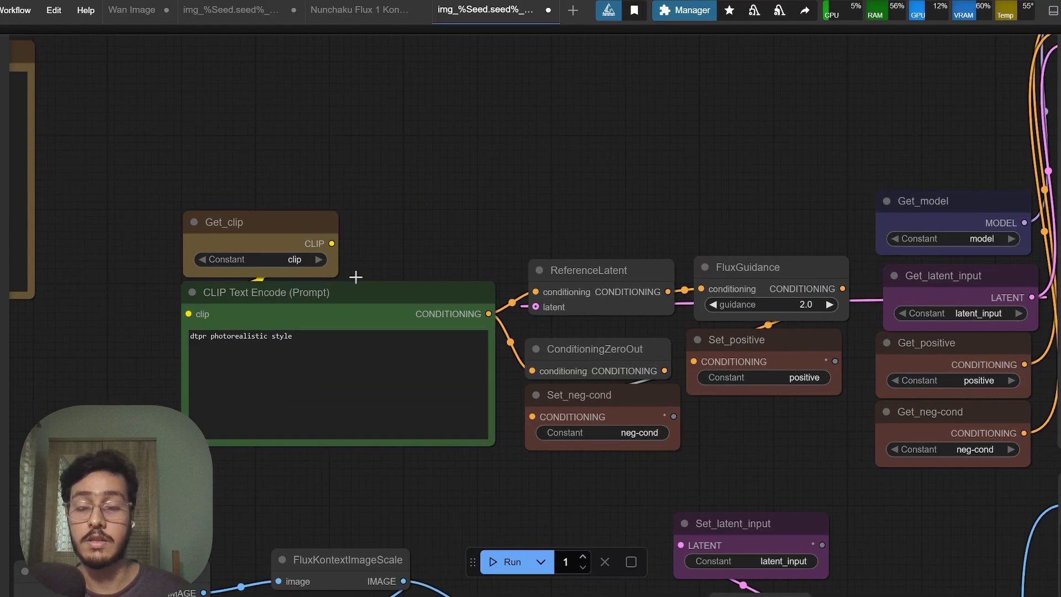
- Check the photorealistic style LoRA against the prompt, conditioning and sampler nodes
{"action": "scroll", "coordinate": [478, 181], "scroll_direction": "up", "scroll_amount": 5}
{"action": "scroll", "coordinate": [478, 181], "scroll_direction": "right", "scroll_amount": 1}
{"action": "scroll", "coordinate": [476, 155], "scroll_direction": "up", "scroll_amount": 1}
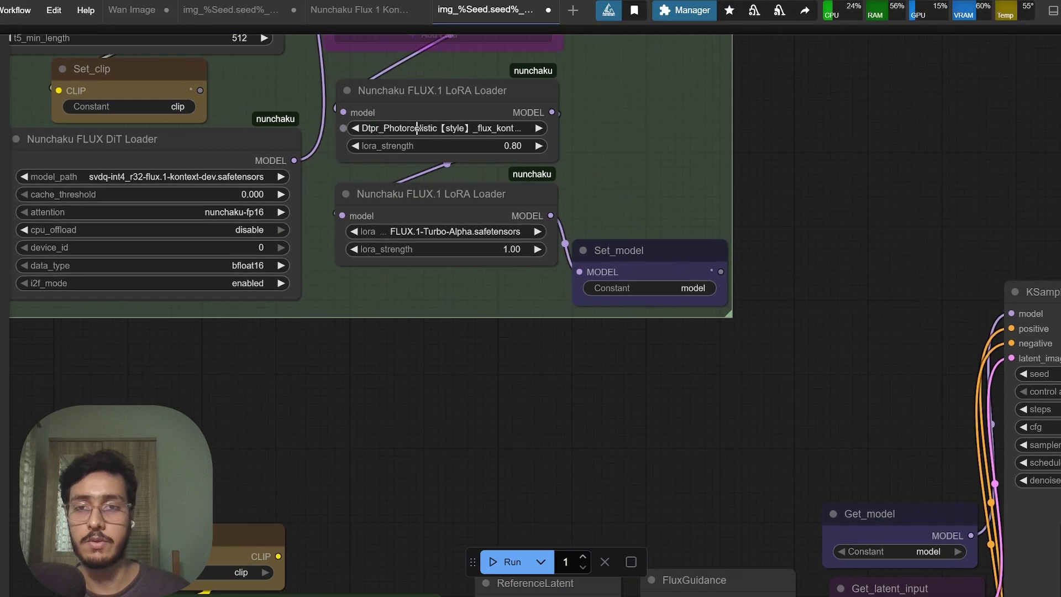
{"action": "left_click_drag", "start_coordinate": [479, 402], "coordinate": [377, 159]}
{"action": "scroll", "coordinate": [343, 263], "scroll_direction": "down", "scroll_amount": 3}
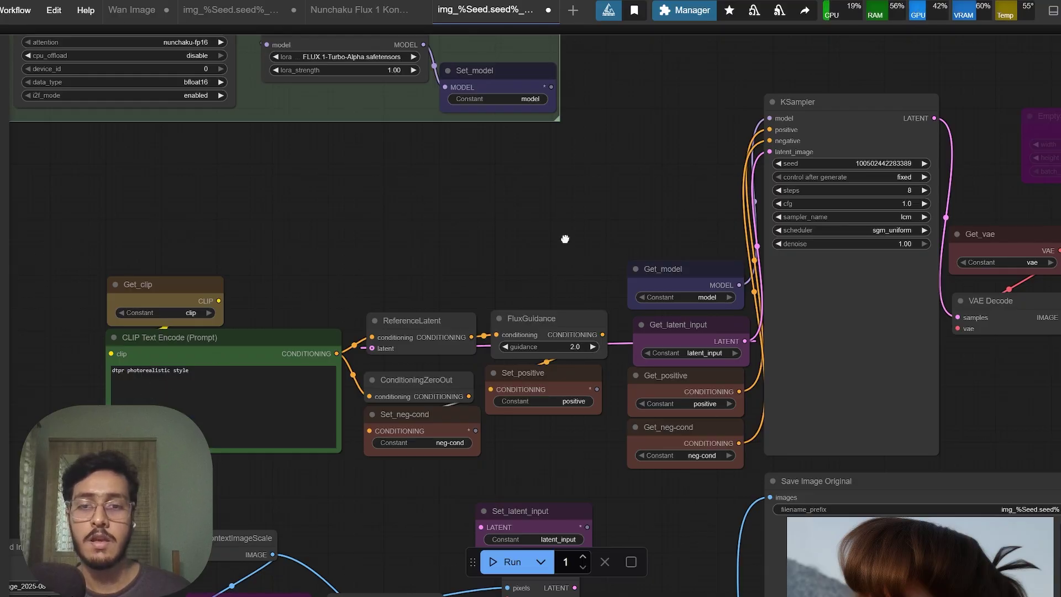
{"action": "left_click_drag", "start_coordinate": [556, 227], "coordinate": [501, 146]}
{"action": "left_click_drag", "start_coordinate": [419, 471], "coordinate": [571, 267]}
- Select the LoRA loader holding the Dtpr_Photorealistic LoRA and inspect its lora_strength setting
{"action": "scroll", "coordinate": [549, 279], "scroll_direction": "up", "scroll_amount": 6}
{"action": "scroll", "coordinate": [421, 154], "scroll_direction": "up", "scroll_amount": 5}
{"action": "left_click", "coordinate": [448, 144]}
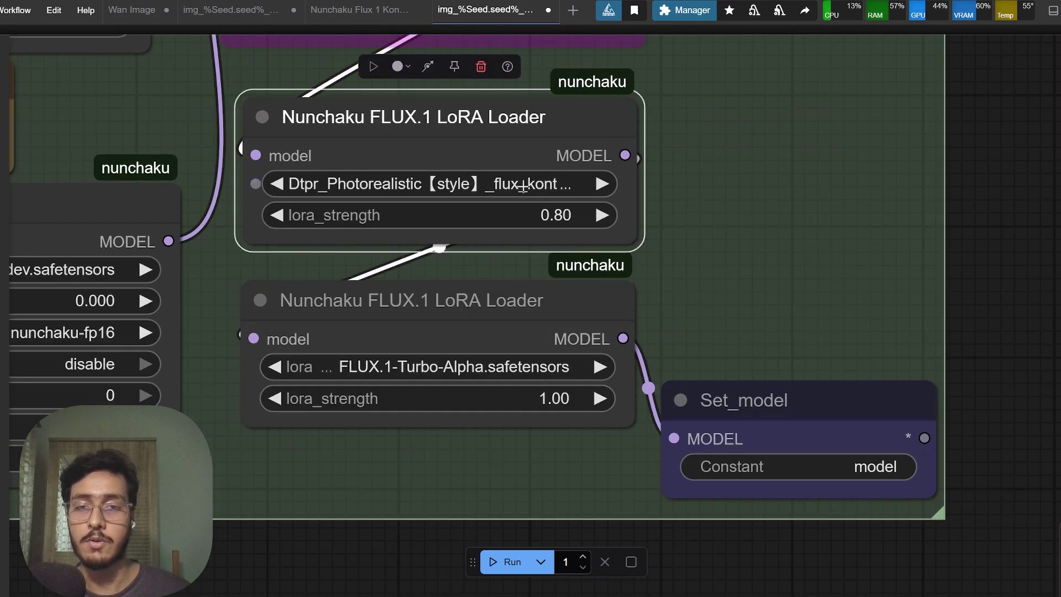
{"action": "scroll", "coordinate": [610, 243], "scroll_direction": "down", "scroll_amount": 2}
{"action": "scroll", "coordinate": [610, 243], "scroll_direction": "up", "scroll_amount": 4}
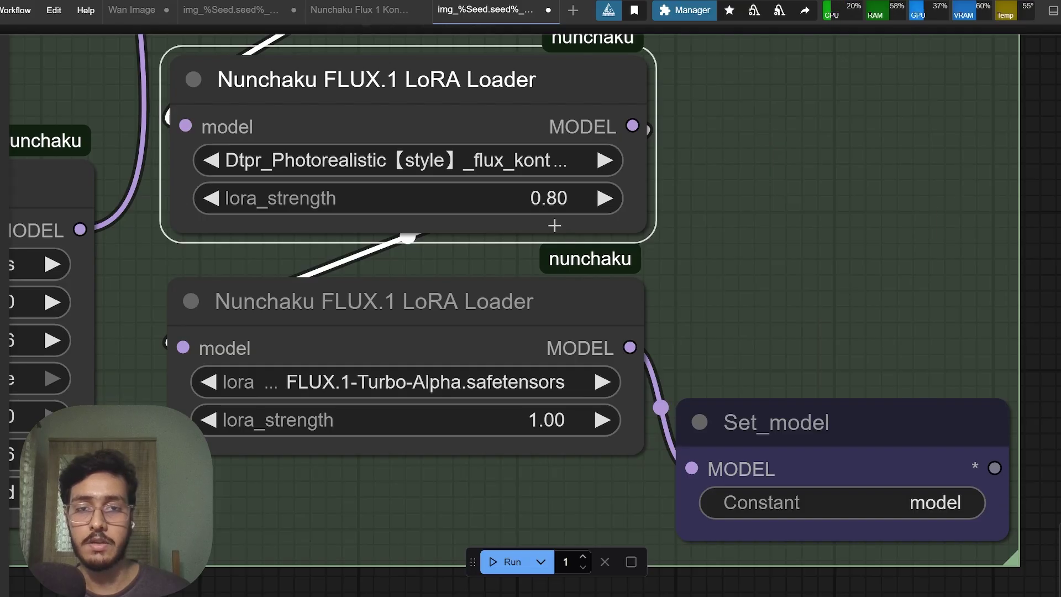
- Inspect the main KSampler node's seed, steps, cfg, sampler and scheduler settings
{"action": "scroll", "coordinate": [655, 236], "scroll_direction": "down", "scroll_amount": 8}
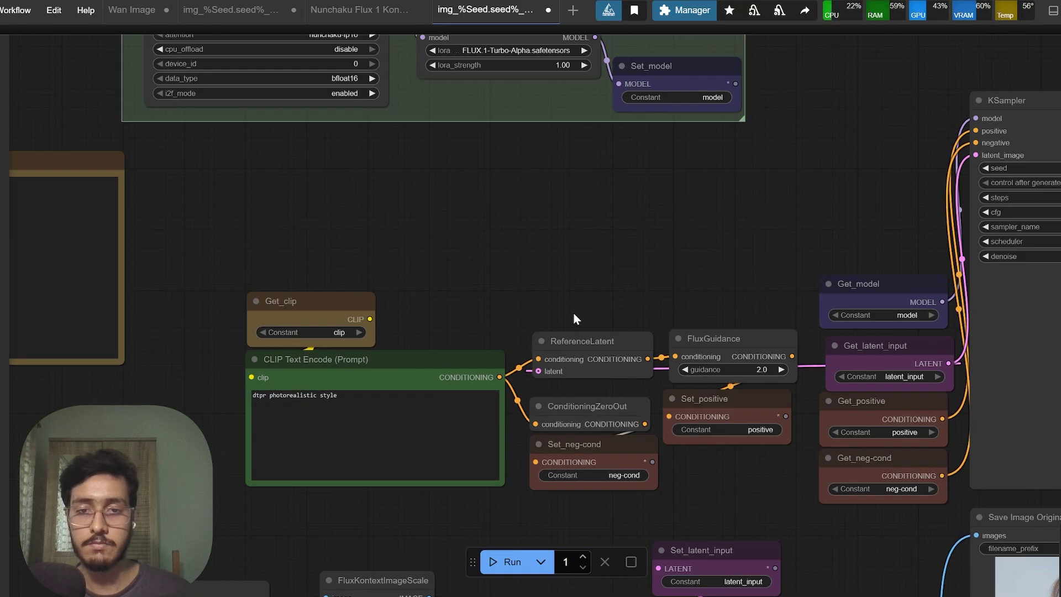
{"action": "left_click_drag", "start_coordinate": [895, 188], "coordinate": [297, 235]}
{"action": "scroll", "coordinate": [464, 226], "scroll_direction": "up", "scroll_amount": 6}
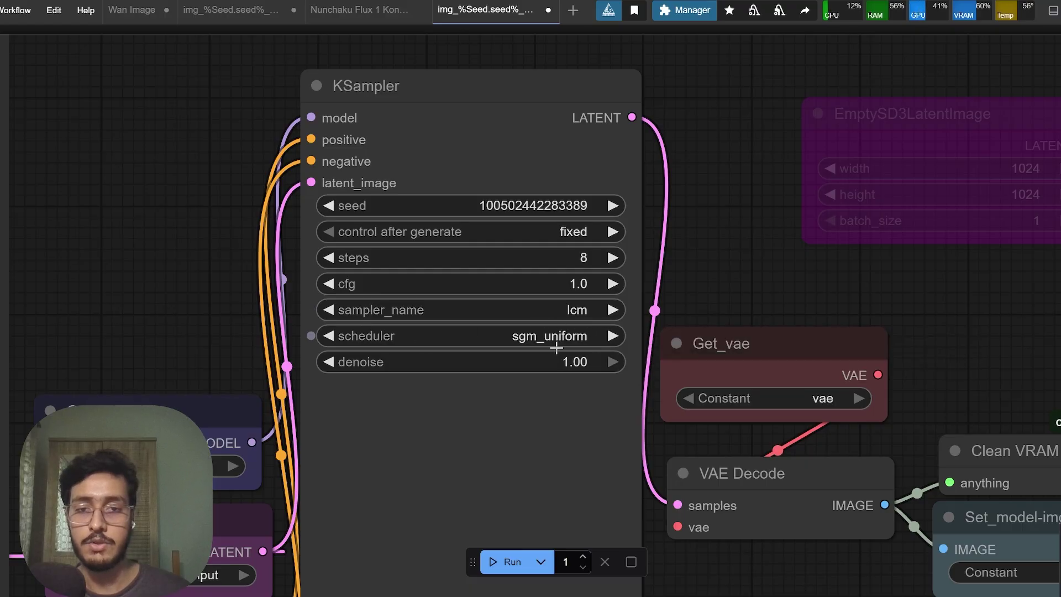
- Highlight the lcm - sgm-uniform entry in the Sampler Config note, then leave the note's text editing
{"action": "scroll", "coordinate": [555, 347], "scroll_direction": "down", "scroll_amount": 9}
{"action": "left_click_drag", "start_coordinate": [340, 322], "coordinate": [761, 266]}
{"action": "left_click_drag", "start_coordinate": [287, 350], "coordinate": [568, 317]}
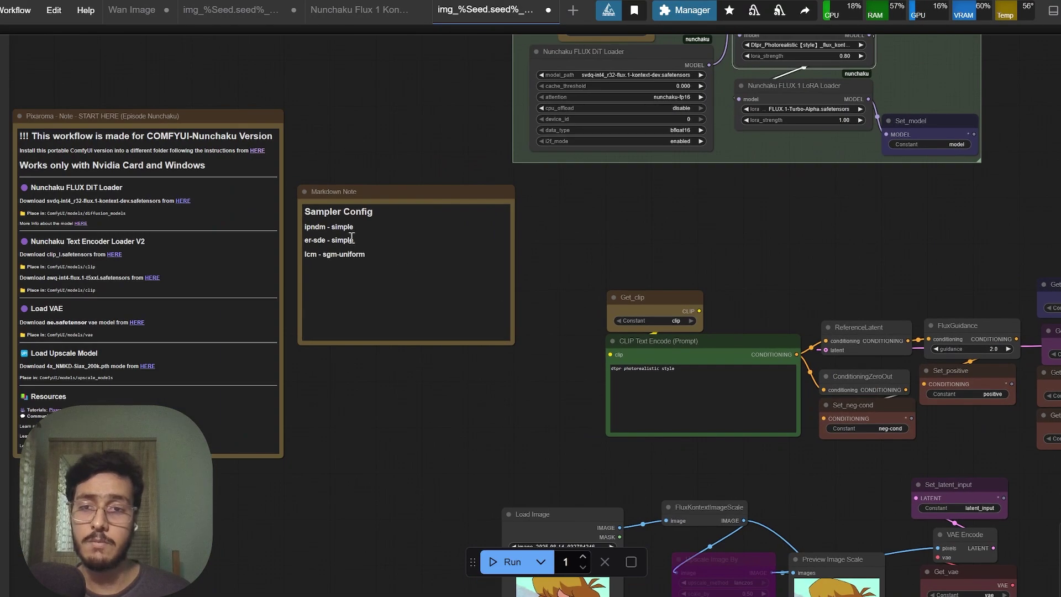
{"action": "scroll", "coordinate": [592, 236], "scroll_direction": "up", "scroll_amount": 5}
{"action": "left_click_drag", "start_coordinate": [498, 229], "coordinate": [893, 306]}
{"action": "scroll", "coordinate": [653, 212], "scroll_direction": "up", "scroll_amount": 6}
{"action": "left_click_drag", "start_coordinate": [618, 175], "coordinate": [485, 66]}
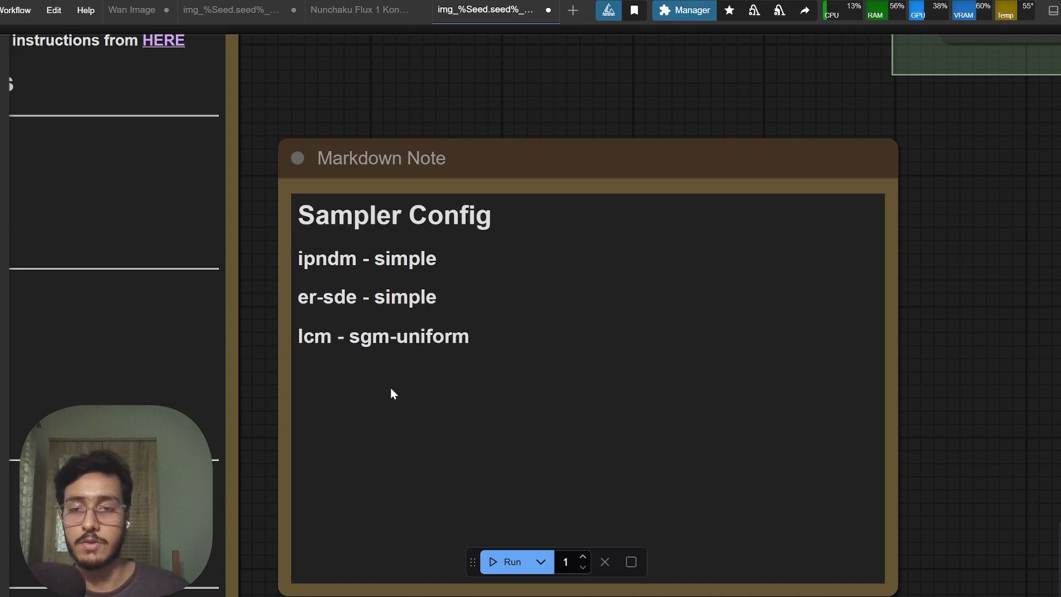
{"action": "double_click", "coordinate": [296, 339]}
{"action": "left_click_drag", "start_coordinate": [296, 348], "coordinate": [482, 348]}
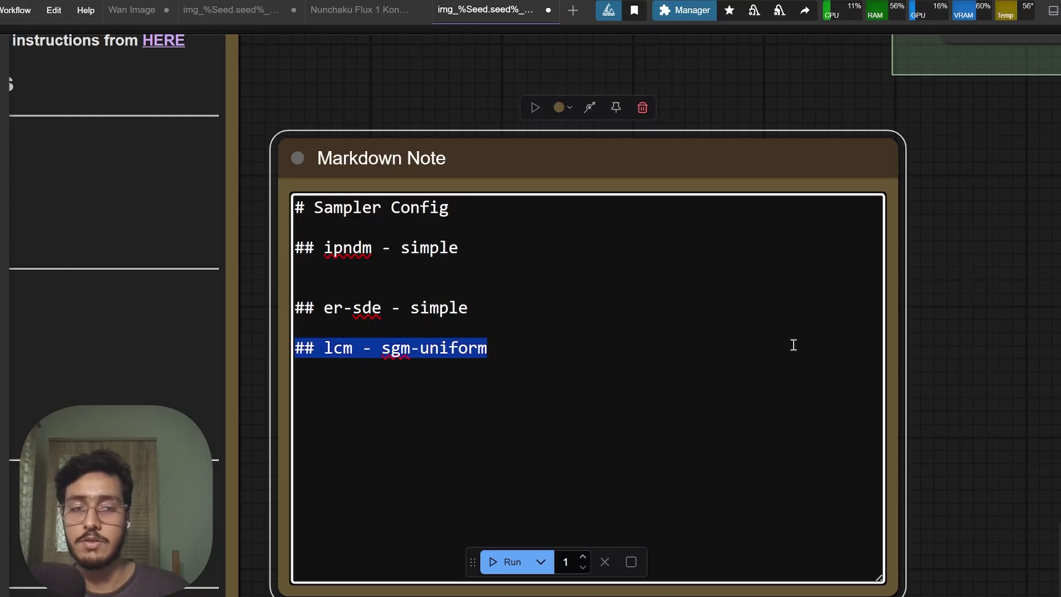
{"action": "left_click", "coordinate": [908, 354]}
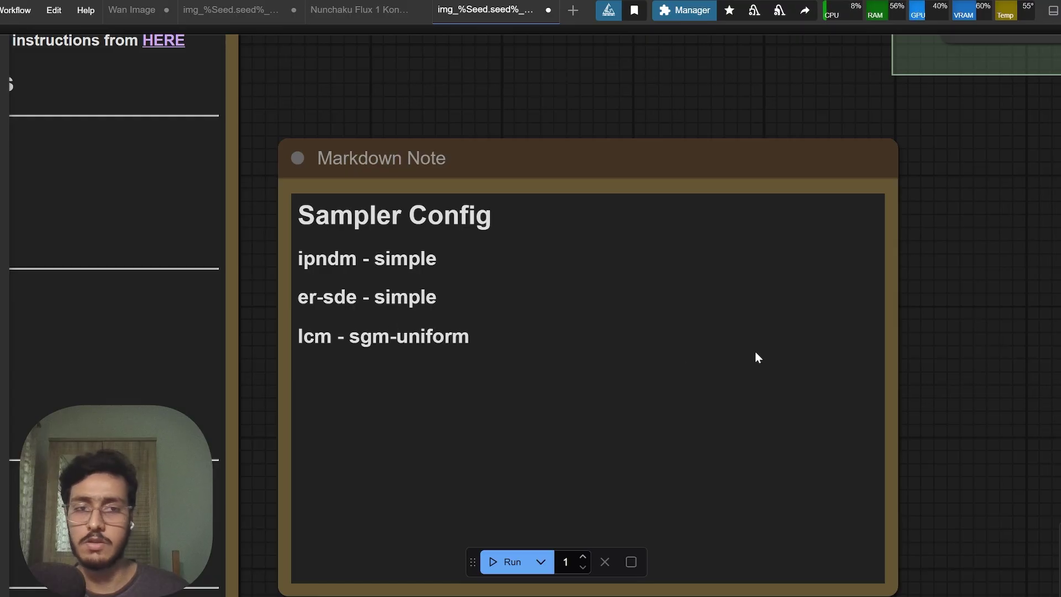
- Review the Sampler Config note again and follow the prompt and conditioning nodes to the saved original image
{"action": "scroll", "coordinate": [757, 353], "scroll_direction": "down", "scroll_amount": 3}
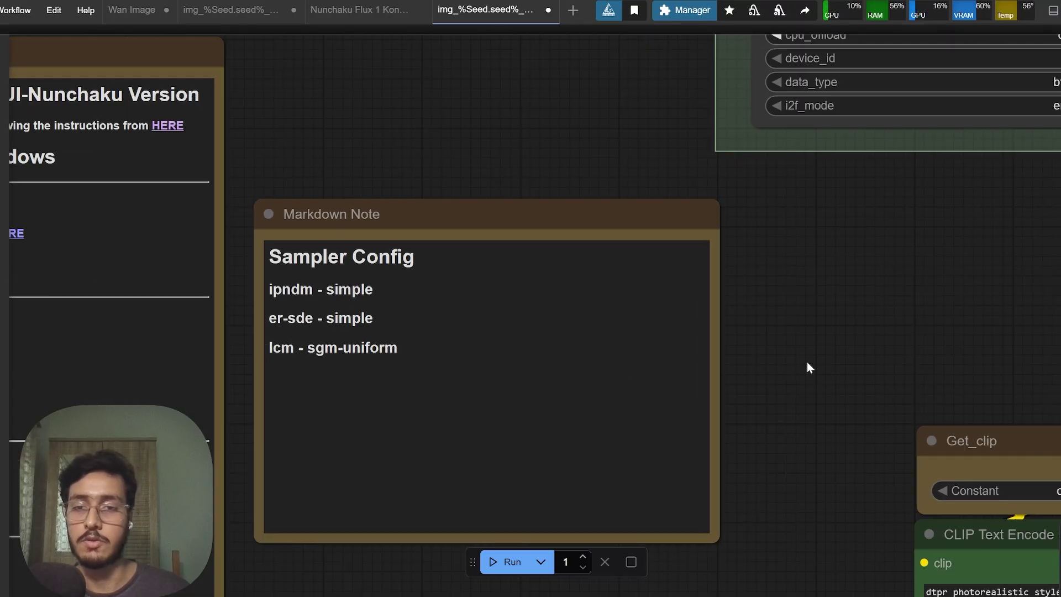
{"action": "left_click_drag", "start_coordinate": [818, 371], "coordinate": [606, 304]}
{"action": "scroll", "coordinate": [605, 304], "scroll_direction": "down", "scroll_amount": 4}
{"action": "left_click_drag", "start_coordinate": [603, 382], "coordinate": [159, 276]}
{"action": "left_click_drag", "start_coordinate": [225, 308], "coordinate": [489, 337]}
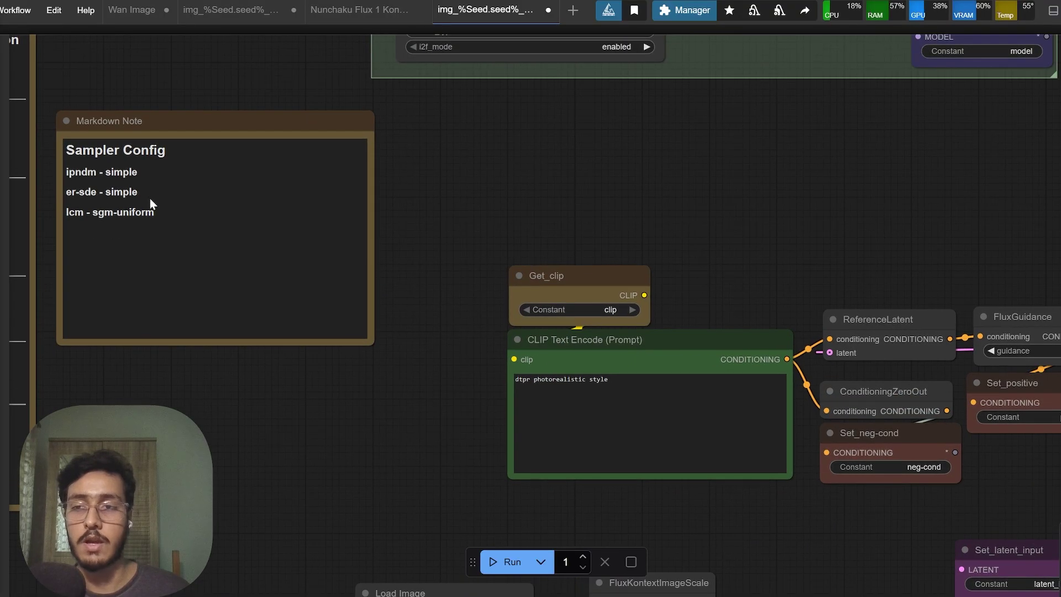
{"action": "left_click_drag", "start_coordinate": [648, 435], "coordinate": [247, 331]}
{"action": "scroll", "coordinate": [717, 473], "scroll_direction": "down", "scroll_amount": 3}
{"action": "left_click_drag", "start_coordinate": [717, 472], "coordinate": [475, 280]}
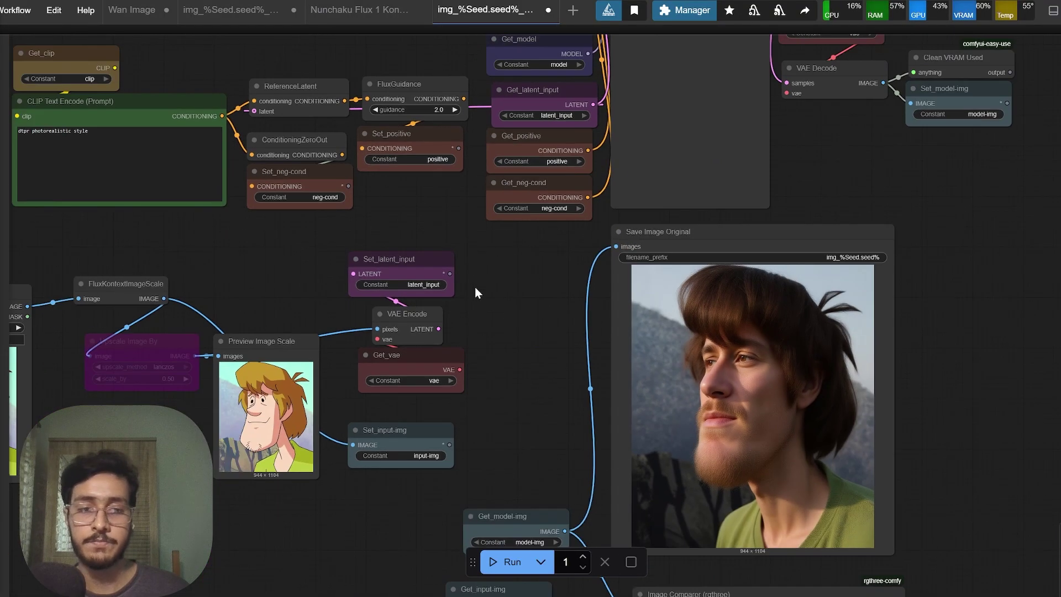
- Examine the input image chain from Load Image through FluxKontextImageScale and Upscale Image By to Preview Image Scale
{"action": "left_click_drag", "start_coordinate": [465, 322], "coordinate": [753, 231]}
{"action": "scroll", "coordinate": [312, 345], "scroll_direction": "up", "scroll_amount": 3}
{"action": "left_click_drag", "start_coordinate": [379, 374], "coordinate": [427, 368]}
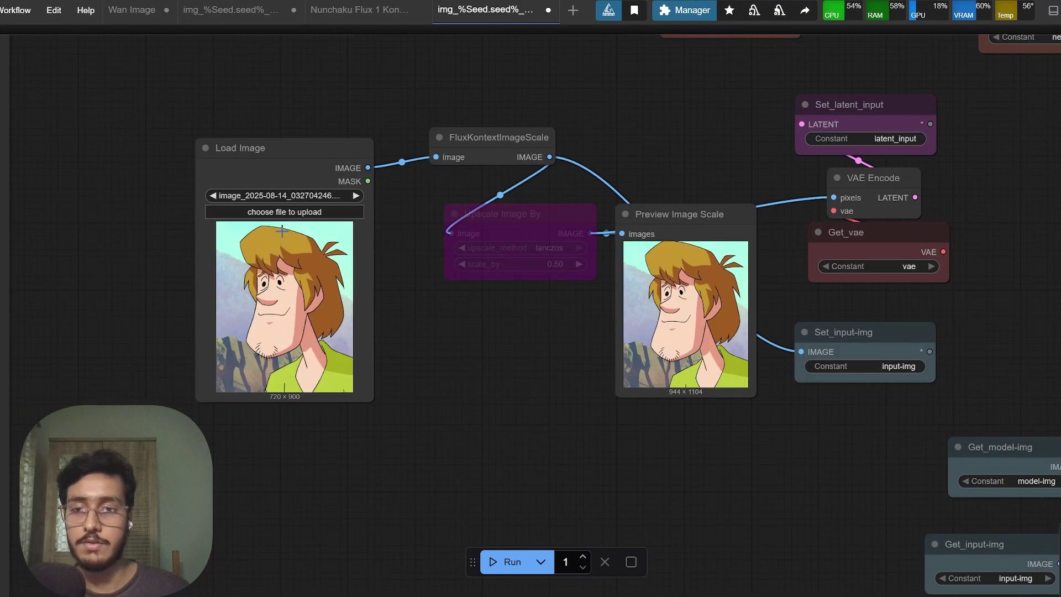
{"action": "scroll", "coordinate": [291, 332], "scroll_direction": "up", "scroll_amount": 5}
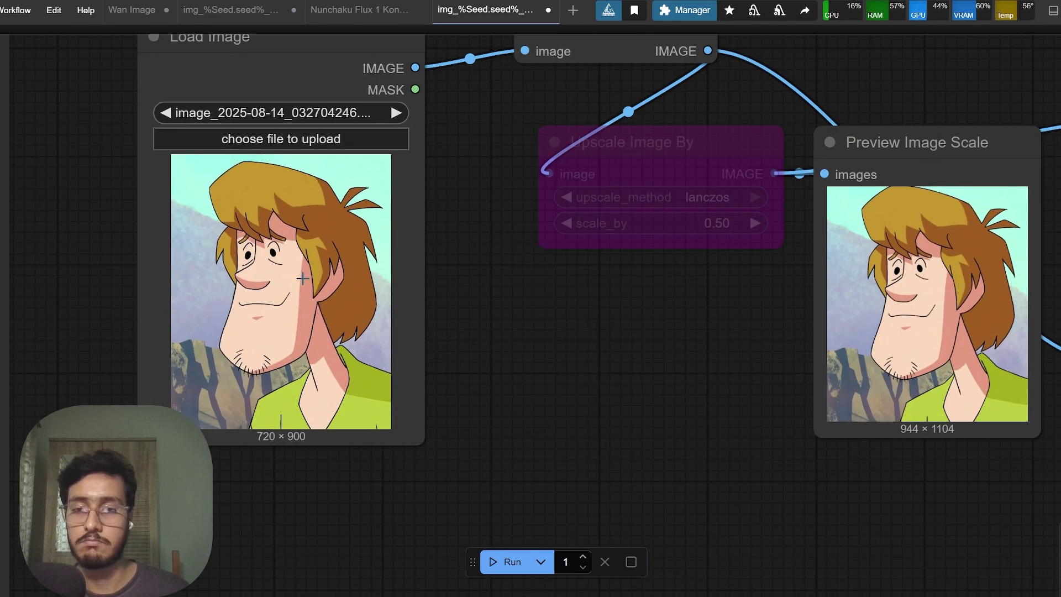
{"action": "left_click_drag", "start_coordinate": [304, 282], "coordinate": [277, 310]}
{"action": "left_click_drag", "start_coordinate": [538, 314], "coordinate": [236, 376]}
{"action": "left_click_drag", "start_coordinate": [459, 403], "coordinate": [220, 472]}
{"action": "scroll", "coordinate": [220, 472], "scroll_direction": "down", "scroll_amount": 4}
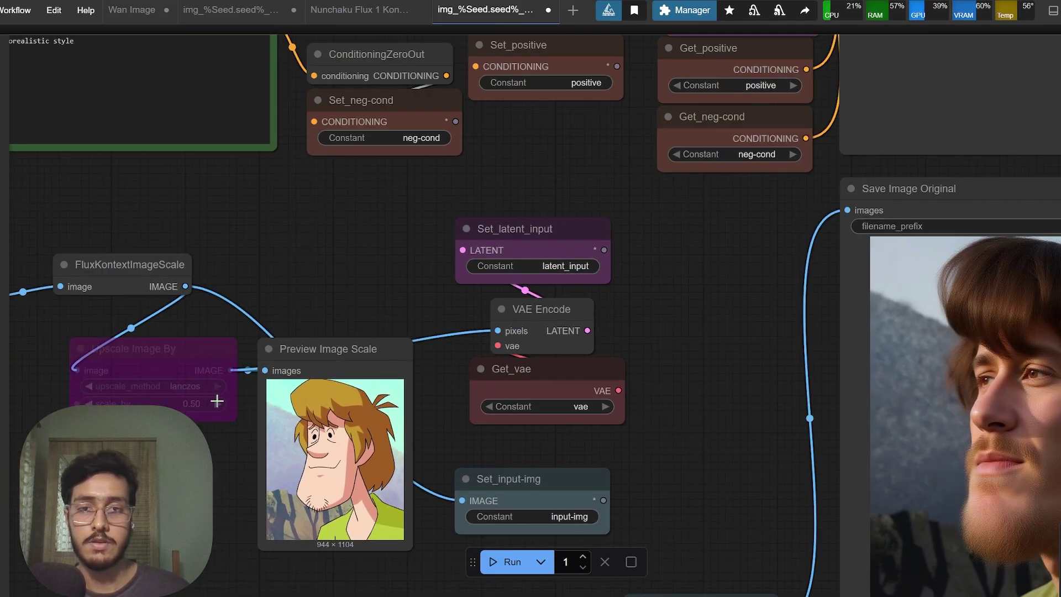
{"action": "left_click_drag", "start_coordinate": [218, 400], "coordinate": [525, 341]}
{"action": "scroll", "coordinate": [504, 345], "scroll_direction": "down", "scroll_amount": 1}
{"action": "scroll", "coordinate": [505, 346], "scroll_direction": "down", "scroll_amount": 1}
{"action": "scroll", "coordinate": [476, 307], "scroll_direction": "up", "scroll_amount": 3}
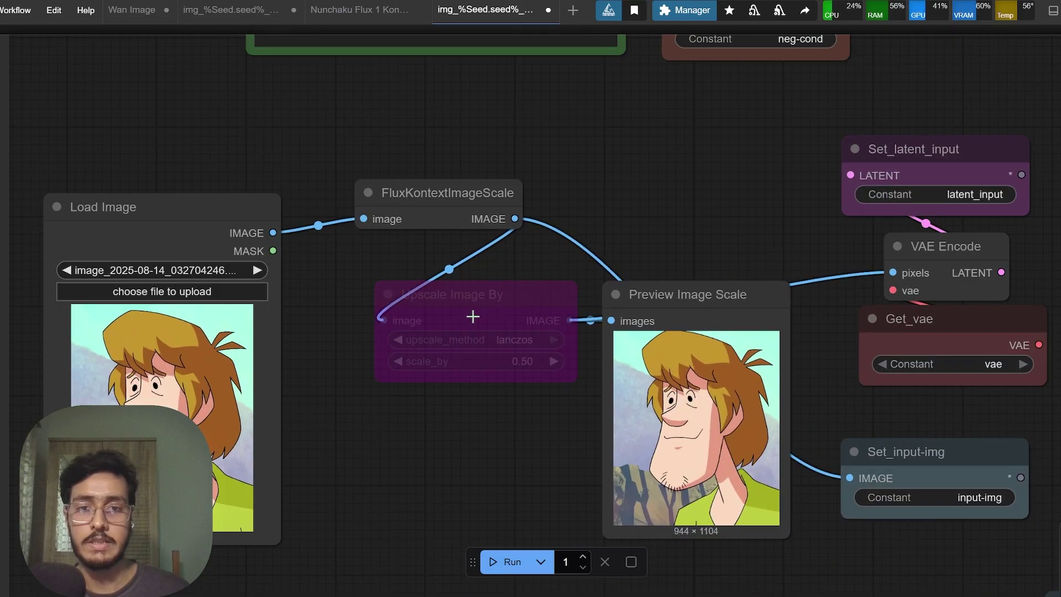
- Check where the input image nodes sit in the overall workflow and review the loaded and scaled images again
{"action": "scroll", "coordinate": [635, 264], "scroll_direction": "down", "scroll_amount": 9}
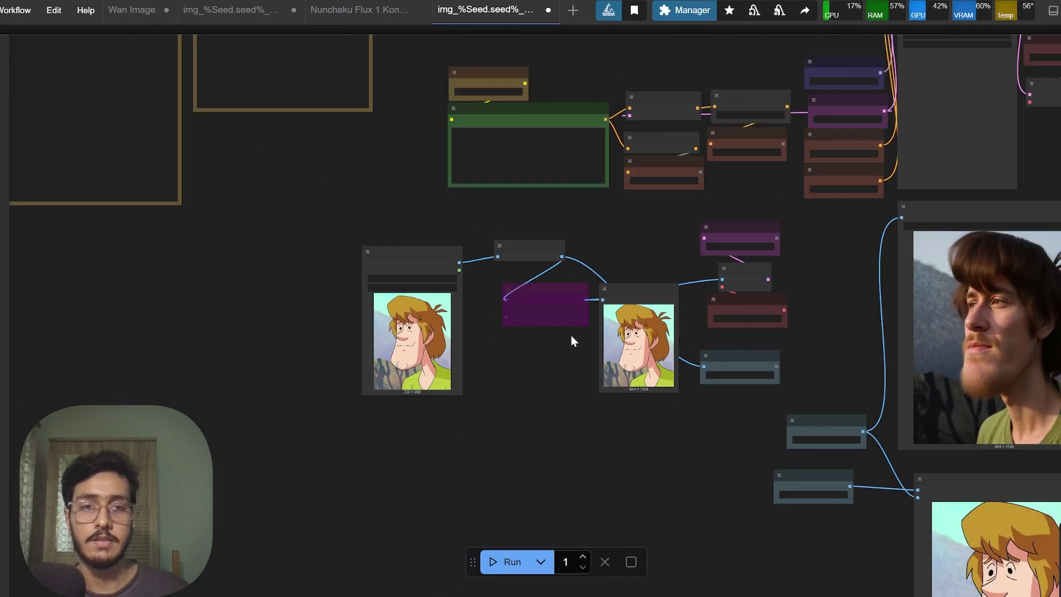
{"action": "left_click_drag", "start_coordinate": [599, 516], "coordinate": [334, 319]}
{"action": "left_click_drag", "start_coordinate": [915, 212], "coordinate": [998, 432]}
{"action": "scroll", "coordinate": [335, 365], "scroll_direction": "up", "scroll_amount": 5}
{"action": "scroll", "coordinate": [349, 322], "scroll_direction": "up", "scroll_amount": 4}
{"action": "left_click_drag", "start_coordinate": [329, 347], "coordinate": [550, 348]}
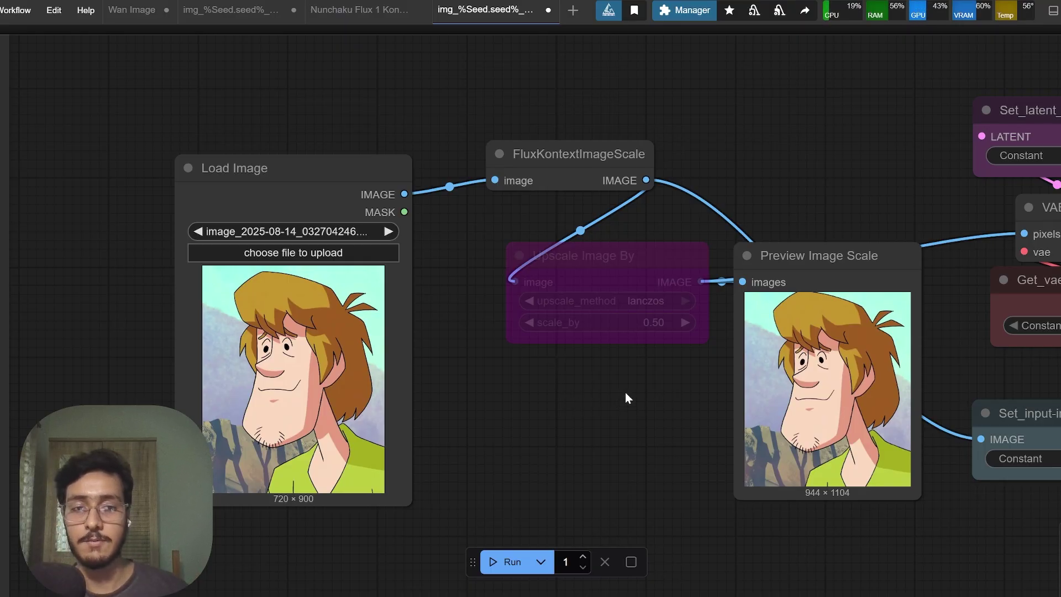
- Examine the Upscale group and the Enable Upscaler? switch beside it
{"action": "left_click_drag", "start_coordinate": [603, 394], "coordinate": [315, 433]}
{"action": "left_click_drag", "start_coordinate": [395, 225], "coordinate": [78, 217]}
{"action": "scroll", "coordinate": [645, 319], "scroll_direction": "down", "scroll_amount": 4}
{"action": "left_click_drag", "start_coordinate": [655, 360], "coordinate": [258, 436]}
{"action": "scroll", "coordinate": [251, 426], "scroll_direction": "down", "scroll_amount": 3}
{"action": "left_click_drag", "start_coordinate": [796, 267], "coordinate": [196, 340]}
{"action": "scroll", "coordinate": [337, 365], "scroll_direction": "down", "scroll_amount": 3}
{"action": "scroll", "coordinate": [386, 358], "scroll_direction": "up", "scroll_amount": 2}
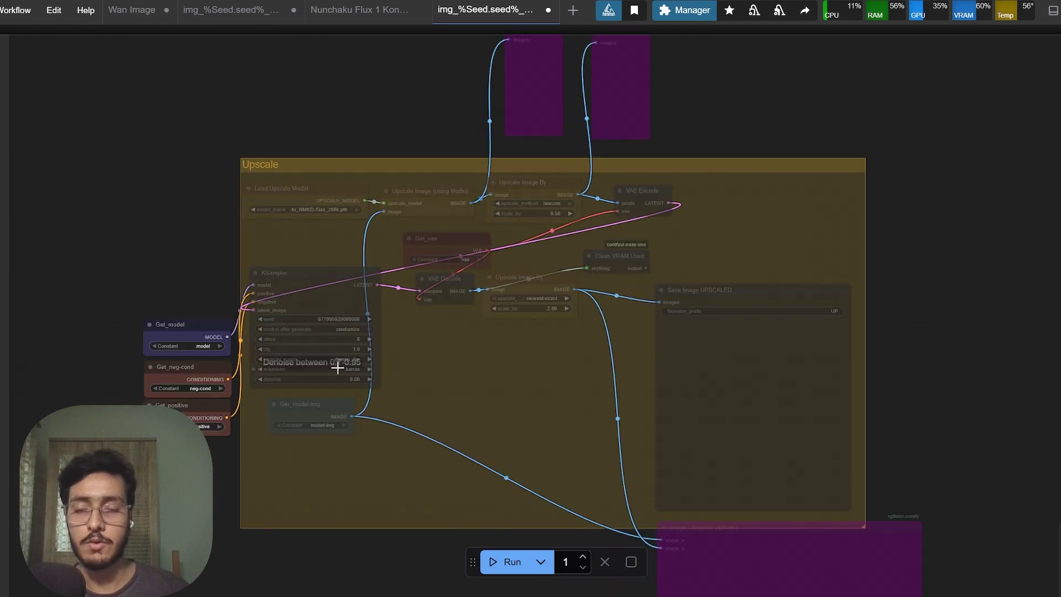
{"action": "left_click_drag", "start_coordinate": [338, 462], "coordinate": [660, 412]}
{"action": "left_click_drag", "start_coordinate": [325, 371], "coordinate": [178, 376]}
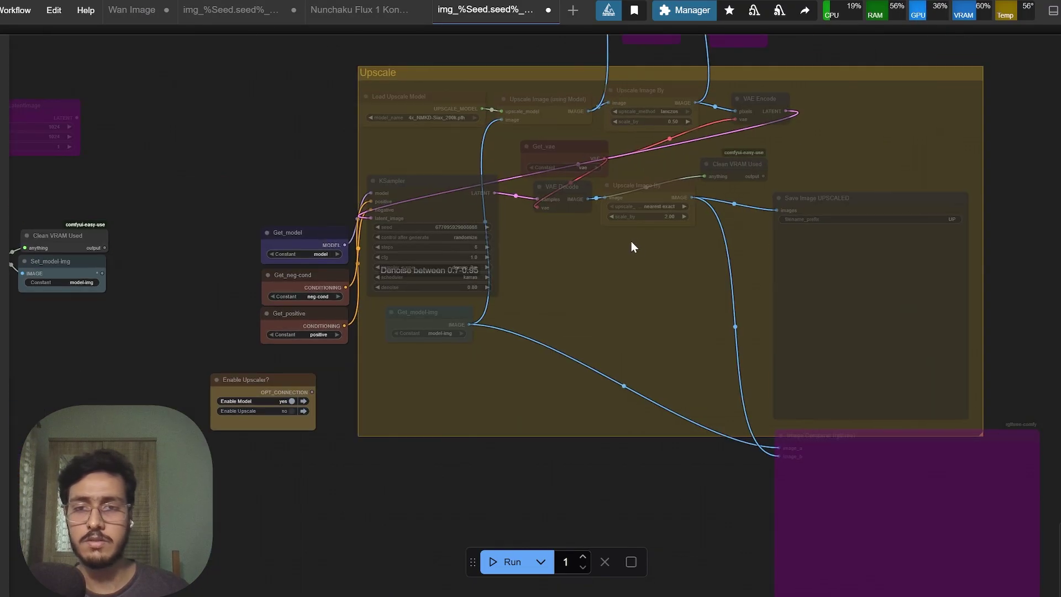
- Select the KSampler in the Upscale group and inspect its settings against the denoise range note
{"action": "scroll", "coordinate": [620, 248], "scroll_direction": "up", "scroll_amount": 4}
{"action": "scroll", "coordinate": [343, 248], "scroll_direction": "up", "scroll_amount": 5}
{"action": "left_click_drag", "start_coordinate": [381, 259], "coordinate": [426, 247]}
{"action": "left_click", "coordinate": [396, 184]}
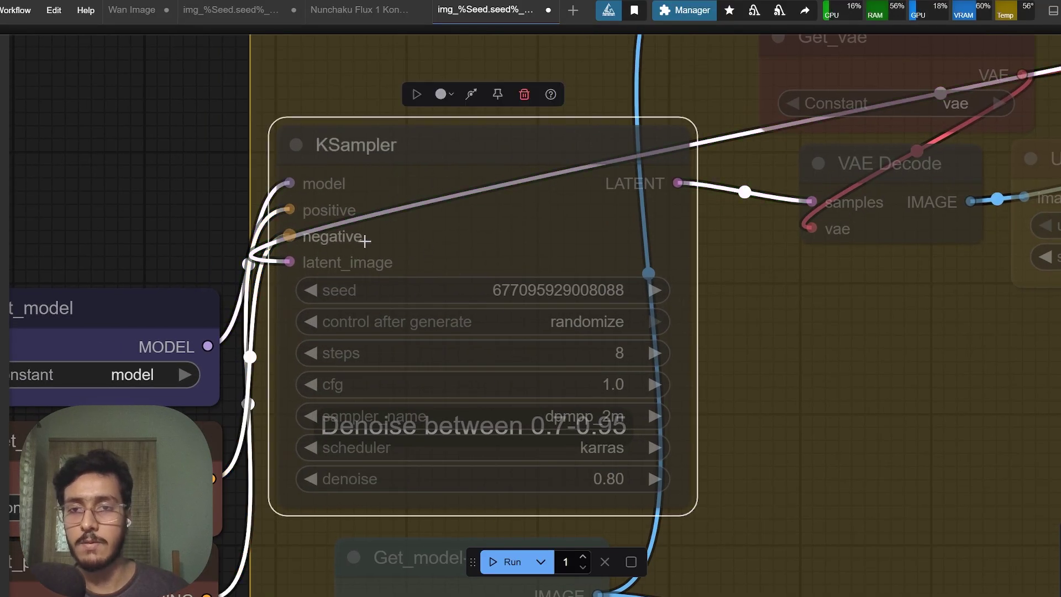
{"action": "scroll", "coordinate": [331, 257], "scroll_direction": "down", "scroll_amount": 3}
{"action": "scroll", "coordinate": [332, 257], "scroll_direction": "down", "scroll_amount": 4}
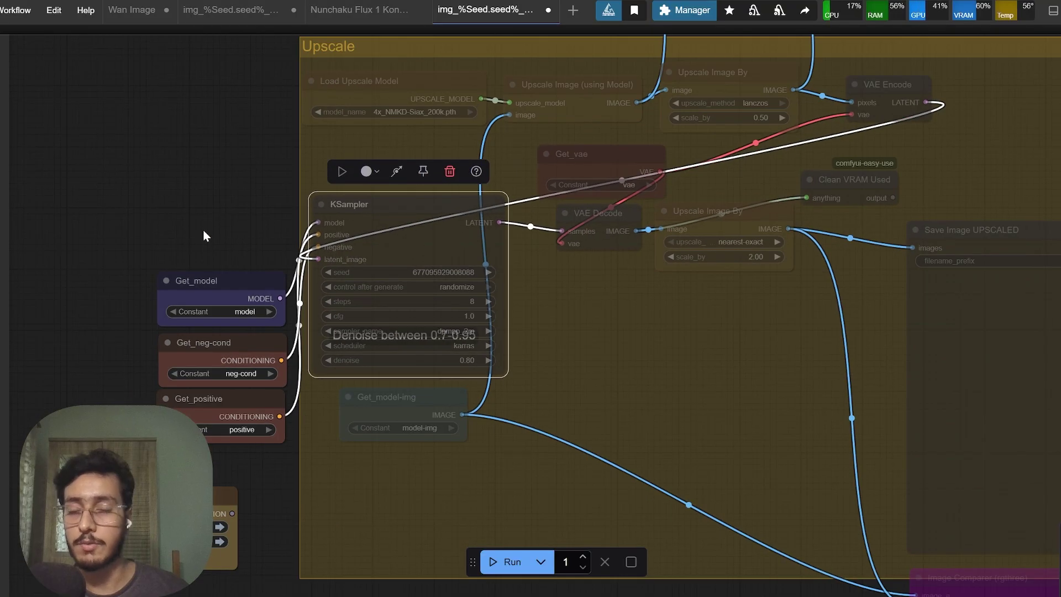
{"action": "scroll", "coordinate": [203, 230], "scroll_direction": "up", "scroll_amount": 4}
{"action": "left_click_drag", "start_coordinate": [651, 260], "coordinate": [605, 308]}
{"action": "scroll", "coordinate": [309, 241], "scroll_direction": "up", "scroll_amount": 4}
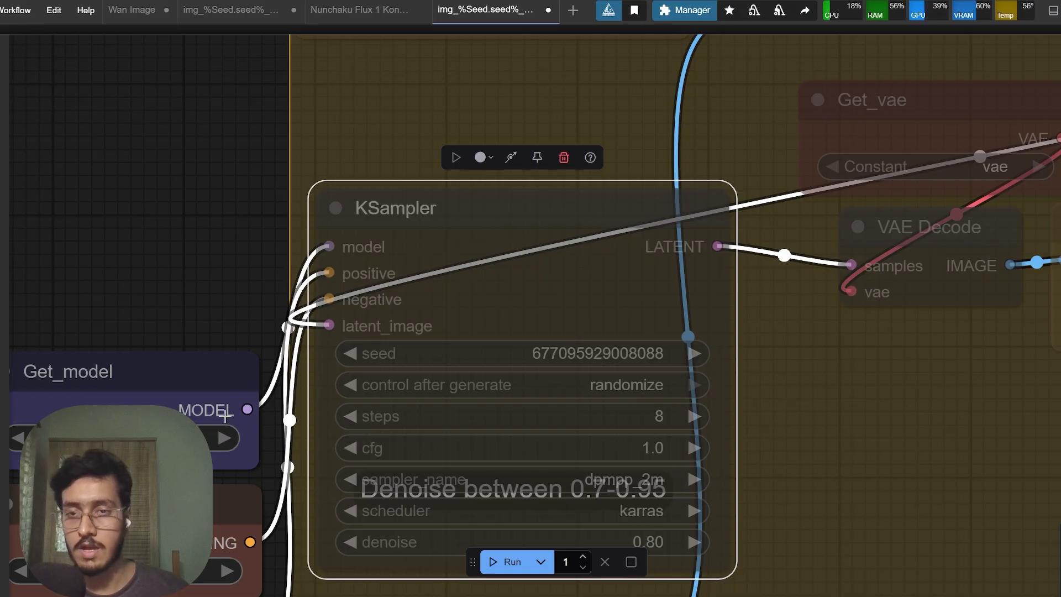
{"action": "left_click_drag", "start_coordinate": [797, 480], "coordinate": [502, 431]}
{"action": "scroll", "coordinate": [288, 324], "scroll_direction": "down", "scroll_amount": 6}
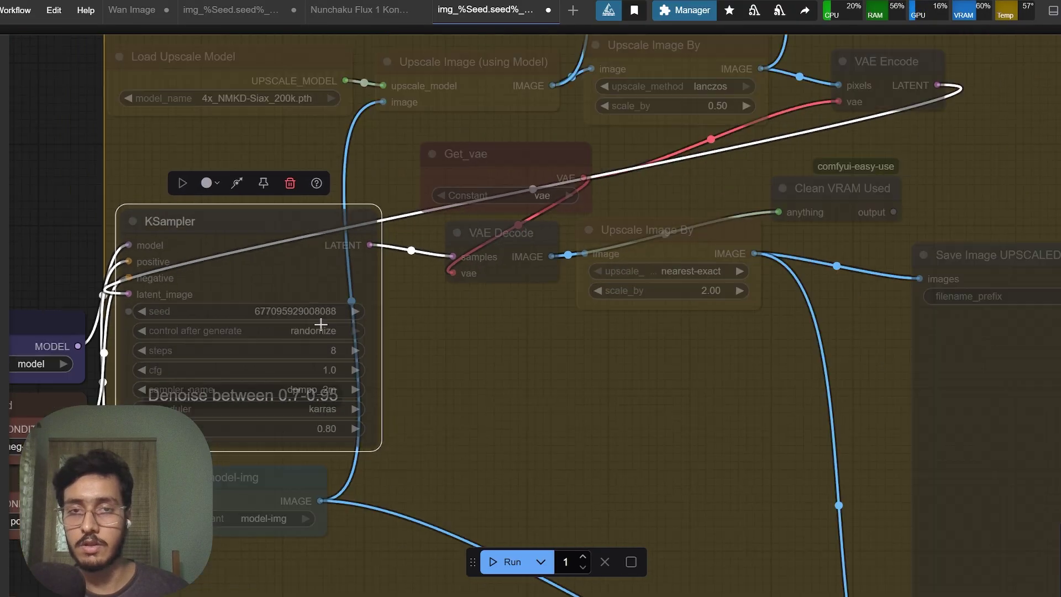
- Inspect the model selected in the Upscale group's Load Upscale Model node
{"action": "left_click_drag", "start_coordinate": [717, 243], "coordinate": [741, 328]}
{"action": "scroll", "coordinate": [317, 146], "scroll_direction": "up", "scroll_amount": 6}
{"action": "left_click_drag", "start_coordinate": [284, 196], "coordinate": [617, 182]}
{"action": "scroll", "coordinate": [618, 183], "scroll_direction": "up", "scroll_amount": 3}
{"action": "left_click_drag", "start_coordinate": [523, 210], "coordinate": [408, 213]}
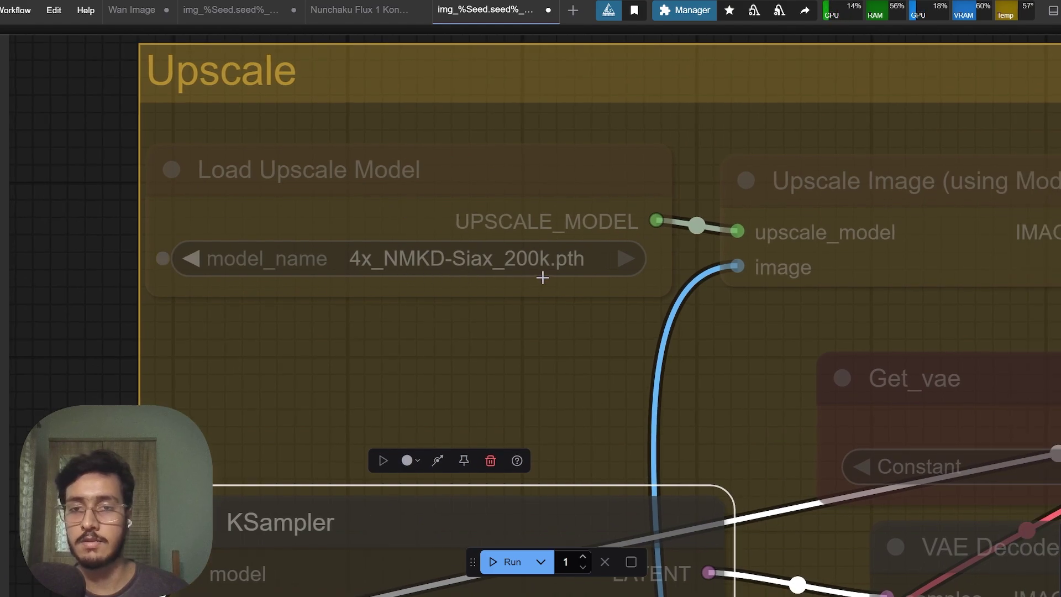
- Review the whole Upscale group and its placement relative to the main generation nodes
{"action": "scroll", "coordinate": [571, 284], "scroll_direction": "down", "scroll_amount": 8}
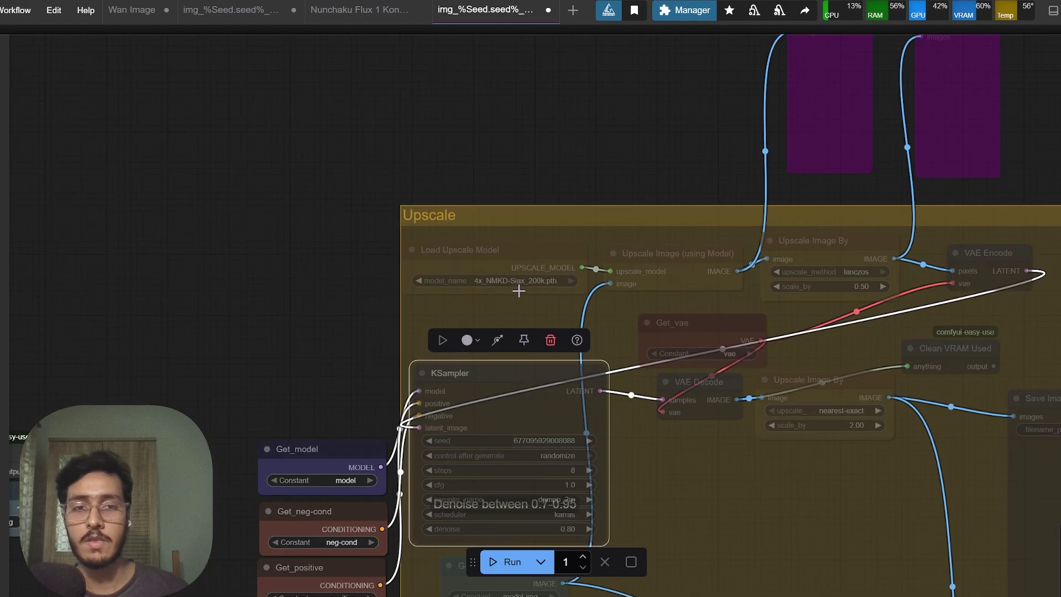
{"action": "scroll", "coordinate": [520, 288], "scroll_direction": "down", "scroll_amount": 4}
{"action": "left_click_drag", "start_coordinate": [534, 311], "coordinate": [502, 121]}
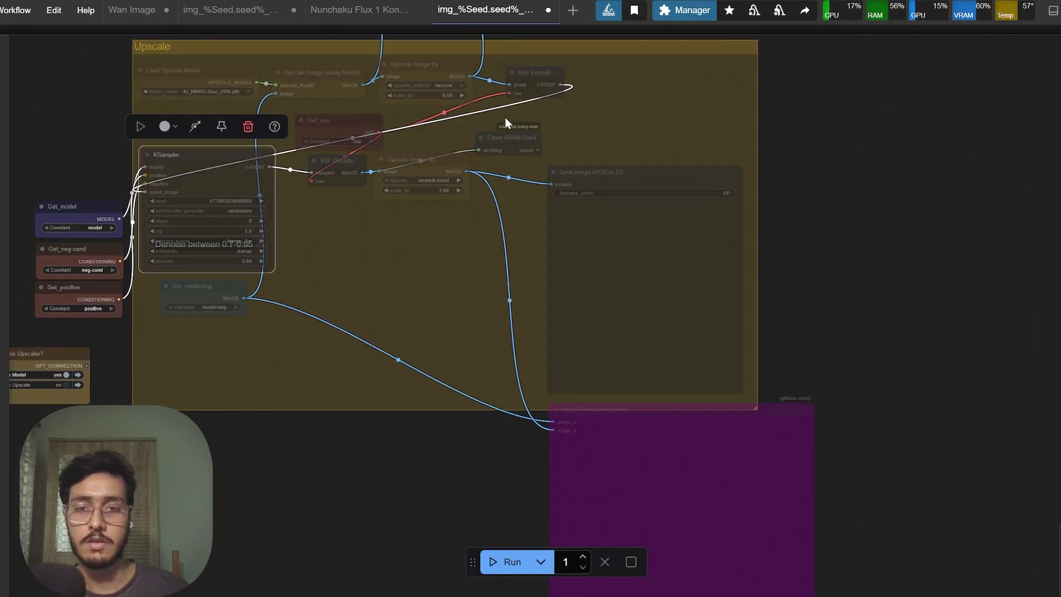
{"action": "scroll", "coordinate": [417, 248], "scroll_direction": "up", "scroll_amount": 6}
{"action": "scroll", "coordinate": [511, 300], "scroll_direction": "down", "scroll_amount": 10}
{"action": "left_click_drag", "start_coordinate": [306, 281], "coordinate": [631, 241]}
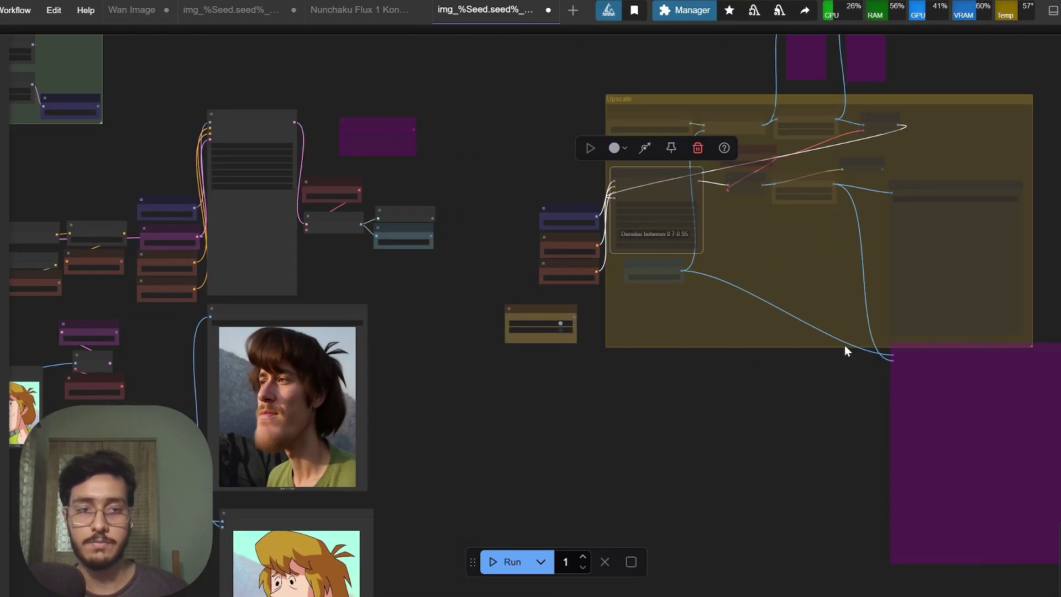
{"action": "left_click_drag", "start_coordinate": [441, 304], "coordinate": [753, 274]}
{"action": "left_click_drag", "start_coordinate": [691, 262], "coordinate": [761, 270]}
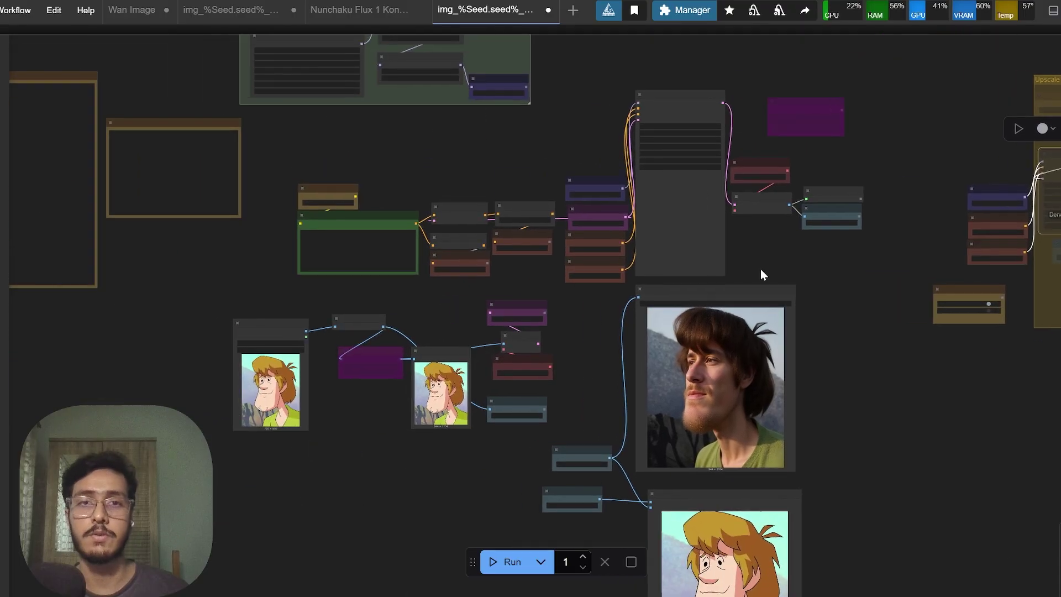
- Inspect the main KSampler's seed and its control after generate setting, along with the nodes connected to it
{"action": "left_click_drag", "start_coordinate": [628, 139], "coordinate": [492, 153]}
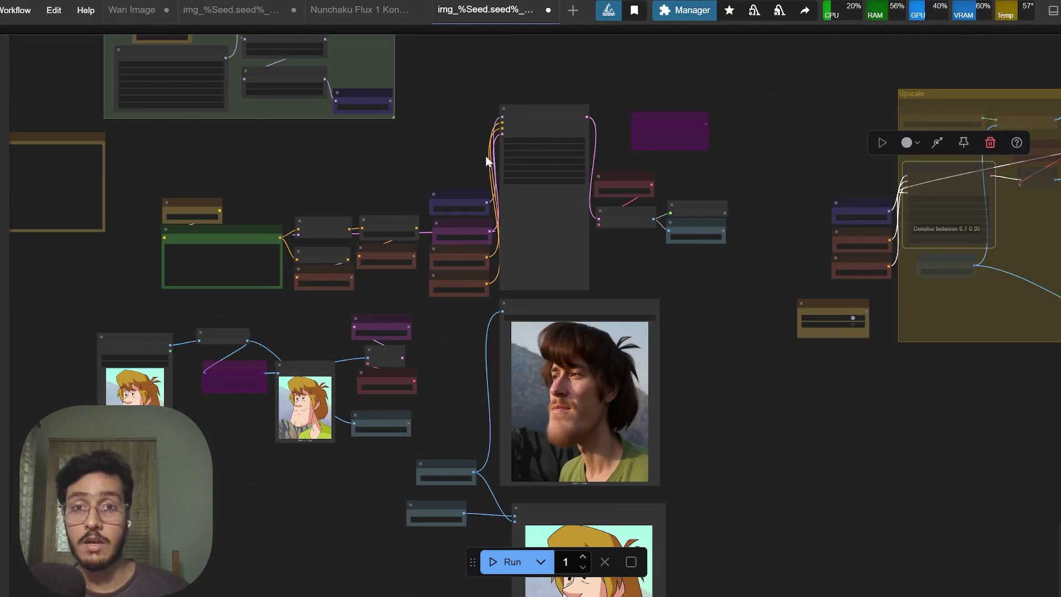
{"action": "scroll", "coordinate": [529, 158], "scroll_direction": "up", "scroll_amount": 17}
{"action": "left_click_drag", "start_coordinate": [690, 152], "coordinate": [659, 185]}
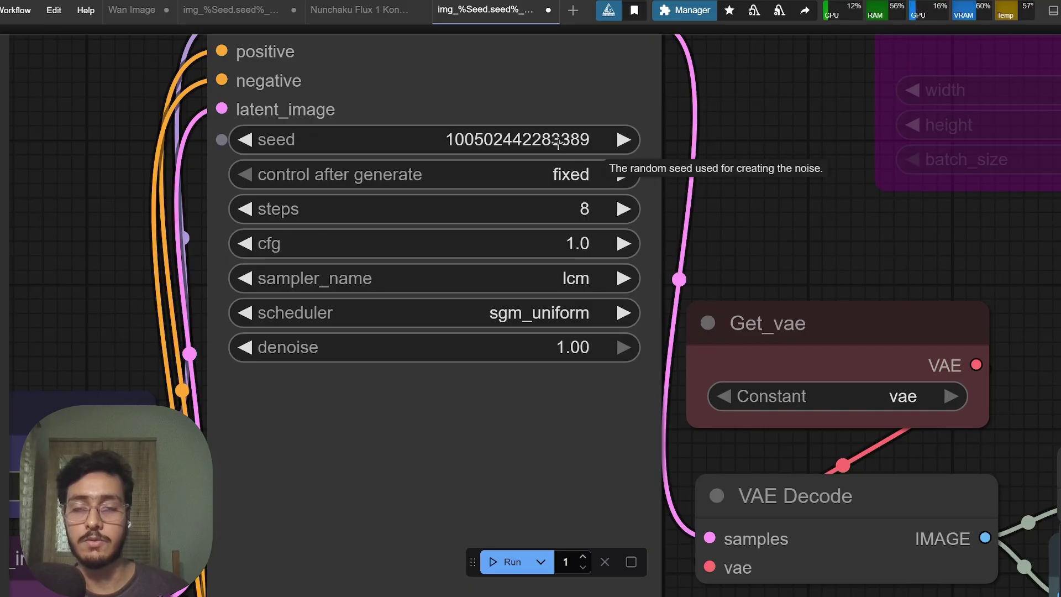
{"action": "scroll", "coordinate": [558, 143], "scroll_direction": "down", "scroll_amount": 5}
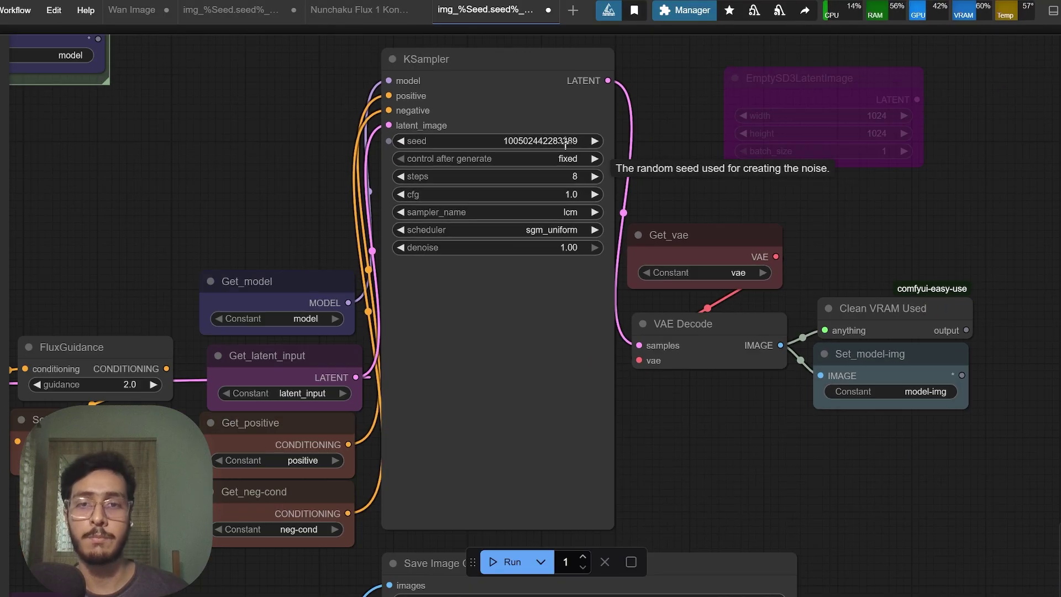
{"action": "scroll", "coordinate": [654, 315], "scroll_direction": "down", "scroll_amount": 1}
{"action": "left_click_drag", "start_coordinate": [650, 394], "coordinate": [727, 314]}
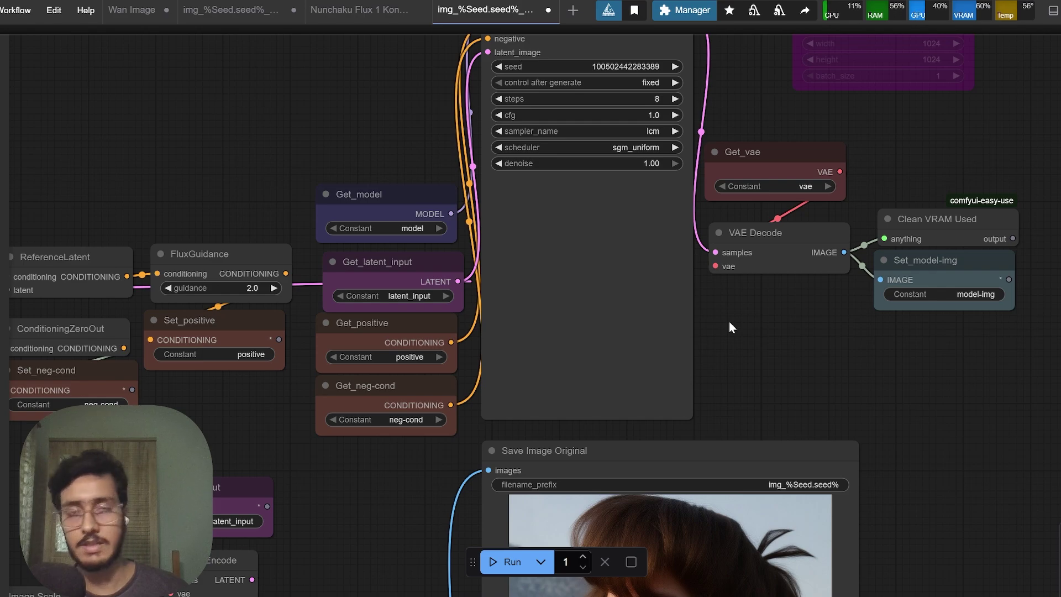
- Switch to the Nunchaku Flux 1 Kontext workflow and bring its Image Comparer node into view
{"action": "scroll", "coordinate": [729, 320], "scroll_direction": "down", "scroll_amount": 3}
{"action": "scroll", "coordinate": [661, 452], "scroll_direction": "down", "scroll_amount": 4}
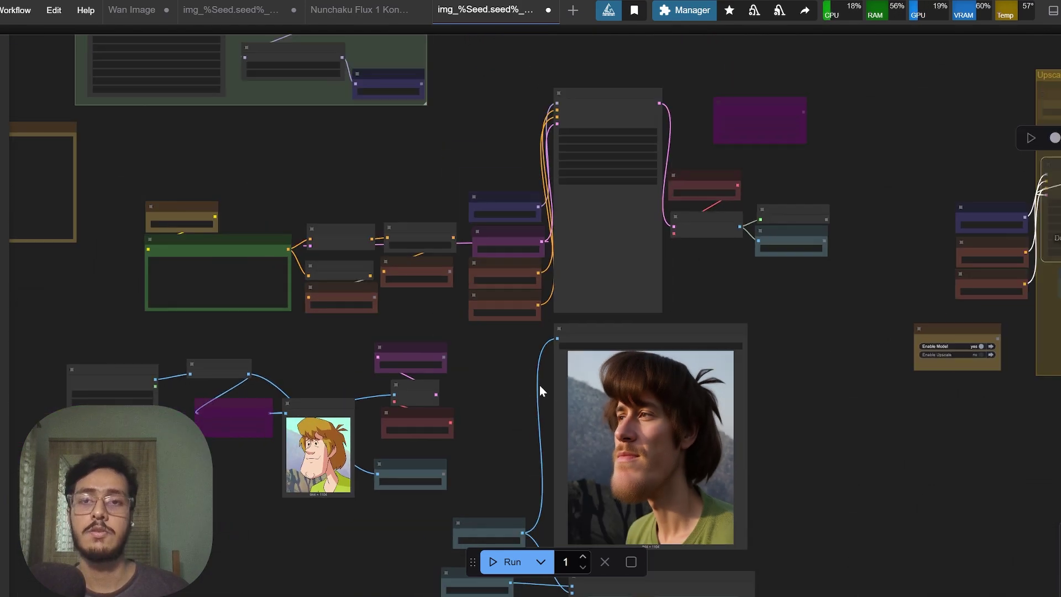
{"action": "left_click", "coordinate": [335, 10]}
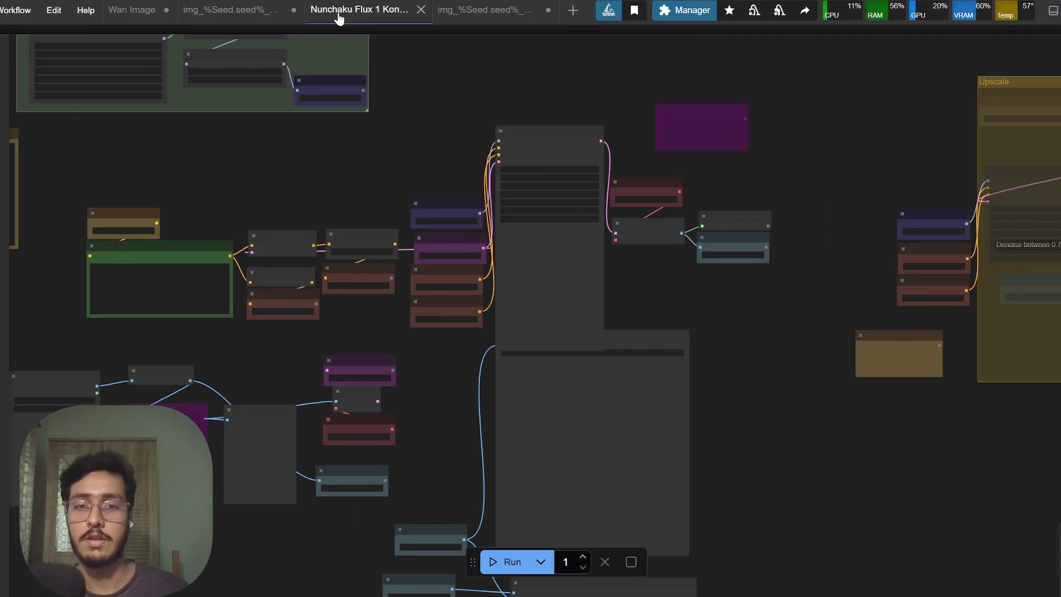
{"action": "left_click_drag", "start_coordinate": [750, 476], "coordinate": [589, 59]}
{"action": "scroll", "coordinate": [611, 188], "scroll_direction": "up", "scroll_amount": 5}
{"action": "scroll", "coordinate": [577, 133], "scroll_direction": "up", "scroll_amount": 2}
{"action": "left_click_drag", "start_coordinate": [670, 393], "coordinate": [706, 200]}
- Compare the photorealistic result with the cartoon input in the Image Comparer node
{"action": "scroll", "coordinate": [705, 201], "scroll_direction": "down", "scroll_amount": 3}
{"action": "scroll", "coordinate": [498, 301], "scroll_direction": "up", "scroll_amount": 3}
{"action": "scroll", "coordinate": [556, 308], "scroll_direction": "down", "scroll_amount": 3}
{"action": "scroll", "coordinate": [542, 344], "scroll_direction": "down", "scroll_amount": 5}
{"action": "scroll", "coordinate": [596, 400], "scroll_direction": "up", "scroll_amount": 3}
{"action": "scroll", "coordinate": [490, 263], "scroll_direction": "up", "scroll_amount": 2}
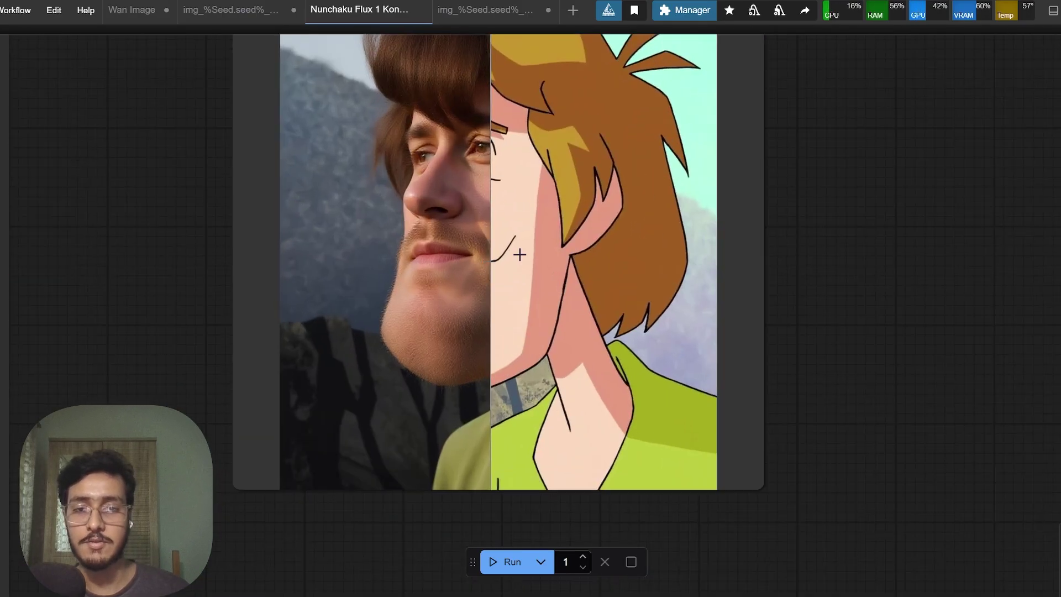
{"action": "scroll", "coordinate": [356, 308], "scroll_direction": "up", "scroll_amount": 1}
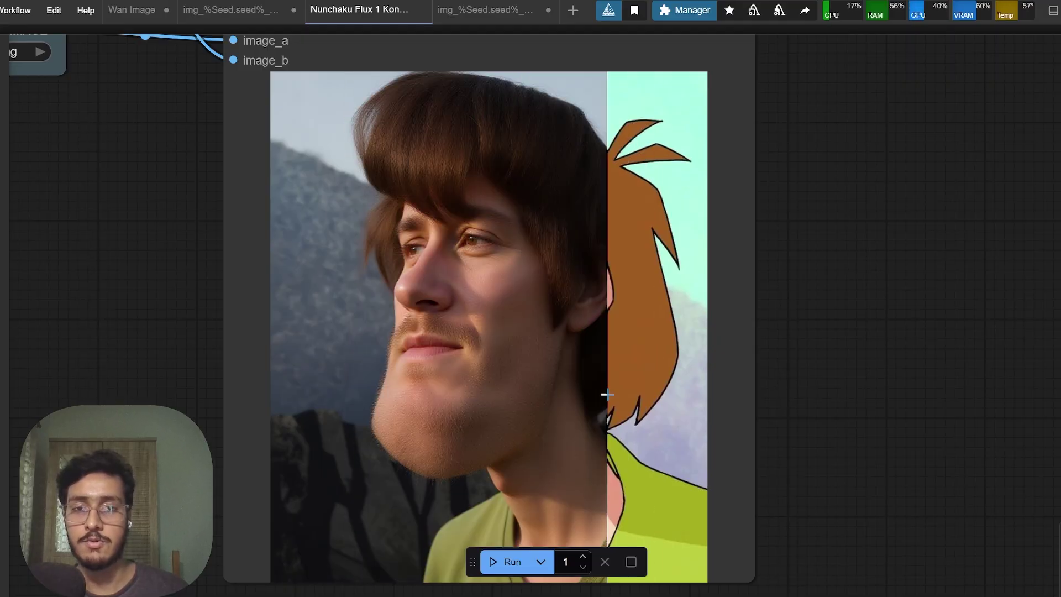
{"action": "scroll", "coordinate": [606, 394], "scroll_direction": "down", "scroll_amount": 5}
{"action": "scroll", "coordinate": [564, 313], "scroll_direction": "down", "scroll_amount": 4}
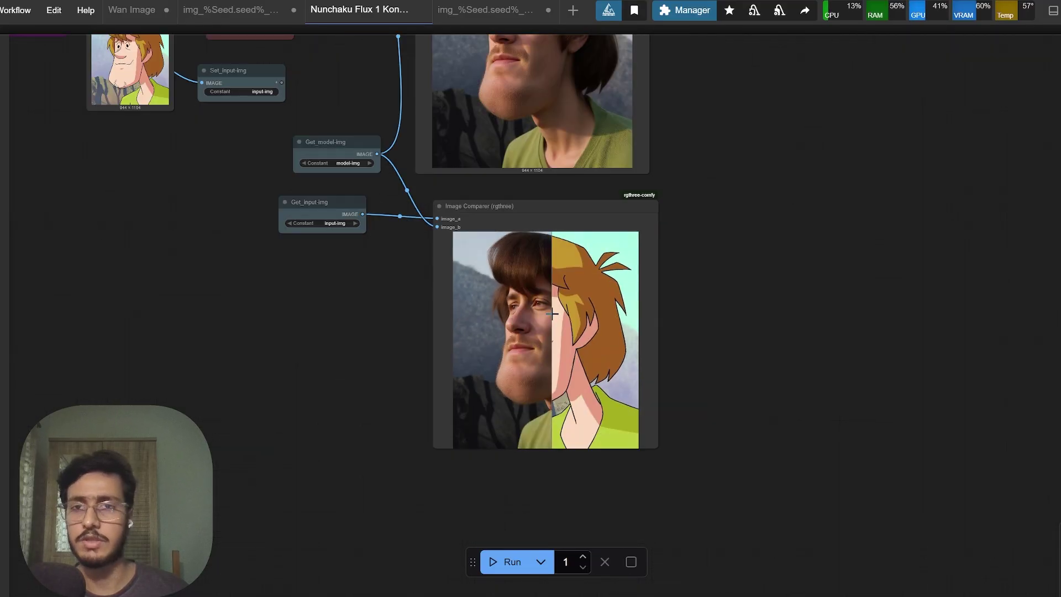
- Switch to the last img_%Seed.seed% workflow and examine the portrait in its Save Image Original node
{"action": "left_click", "coordinate": [467, 12]}
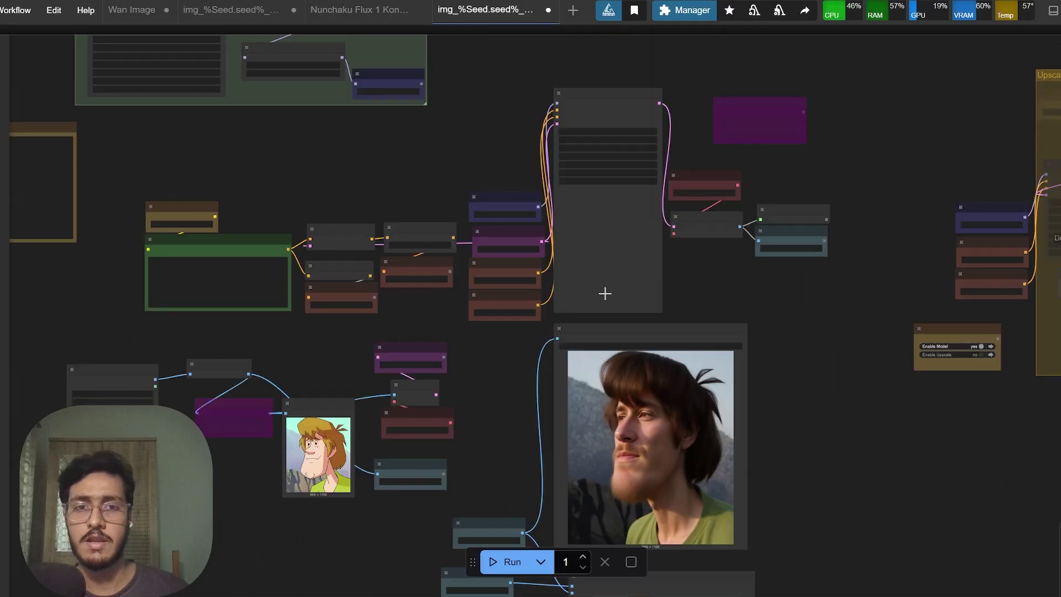
{"action": "scroll", "coordinate": [705, 308], "scroll_direction": "up", "scroll_amount": 2}
{"action": "scroll", "coordinate": [563, 320], "scroll_direction": "up", "scroll_amount": 4}
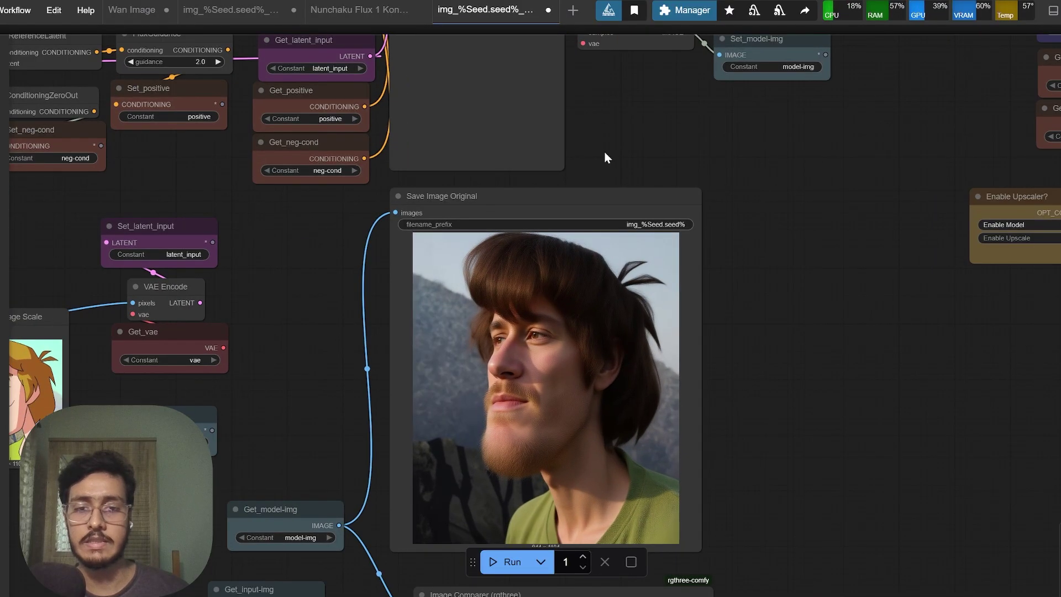
{"action": "scroll", "coordinate": [607, 308], "scroll_direction": "up", "scroll_amount": 3}
{"action": "left_click_drag", "start_coordinate": [512, 96], "coordinate": [536, 208]}
{"action": "left_click_drag", "start_coordinate": [695, 433], "coordinate": [646, 21]}
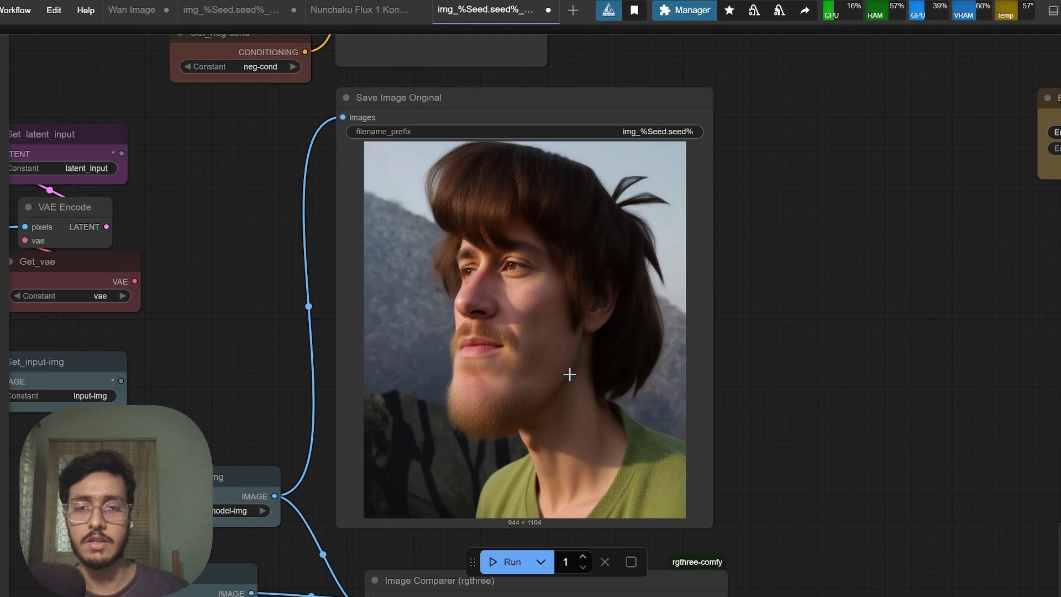
{"action": "left_click_drag", "start_coordinate": [674, 376], "coordinate": [611, 116]}
{"action": "left_click_drag", "start_coordinate": [663, 466], "coordinate": [659, 224]}
{"action": "scroll", "coordinate": [373, 301], "scroll_direction": "up", "scroll_amount": 2}
{"action": "scroll", "coordinate": [439, 290], "scroll_direction": "down", "scroll_amount": 4}
- Inspect the two Nunchaku FLUX.1 LoRA Loader nodes and the Nunchaku FLUX DiT Loader in the model group
{"action": "left_click_drag", "start_coordinate": [455, 290], "coordinate": [596, 360]}
{"action": "left_click_drag", "start_coordinate": [516, 331], "coordinate": [749, 498]}
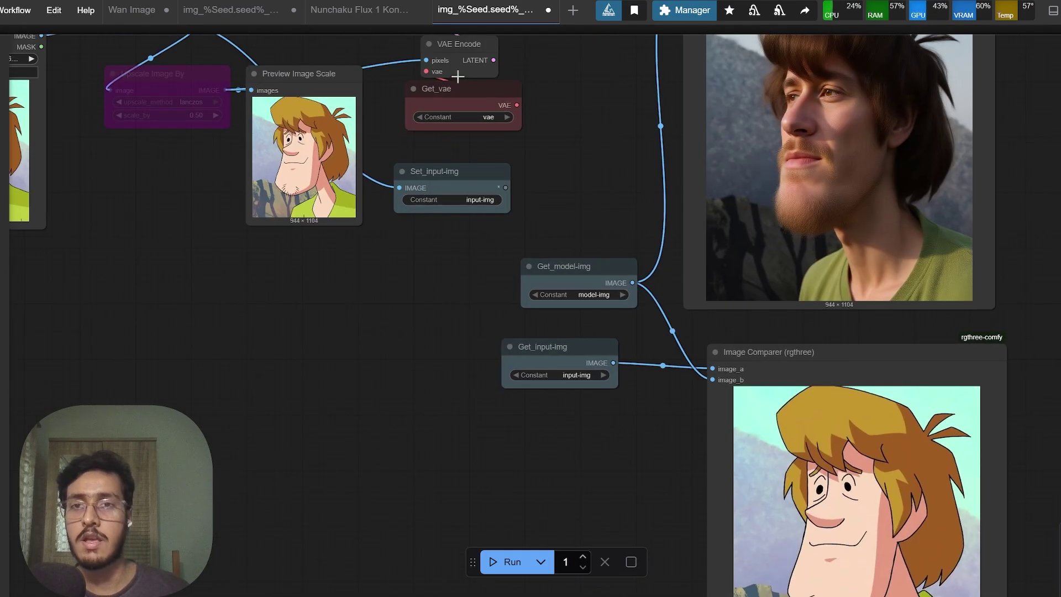
{"action": "left_click_drag", "start_coordinate": [434, 136], "coordinate": [543, 325]}
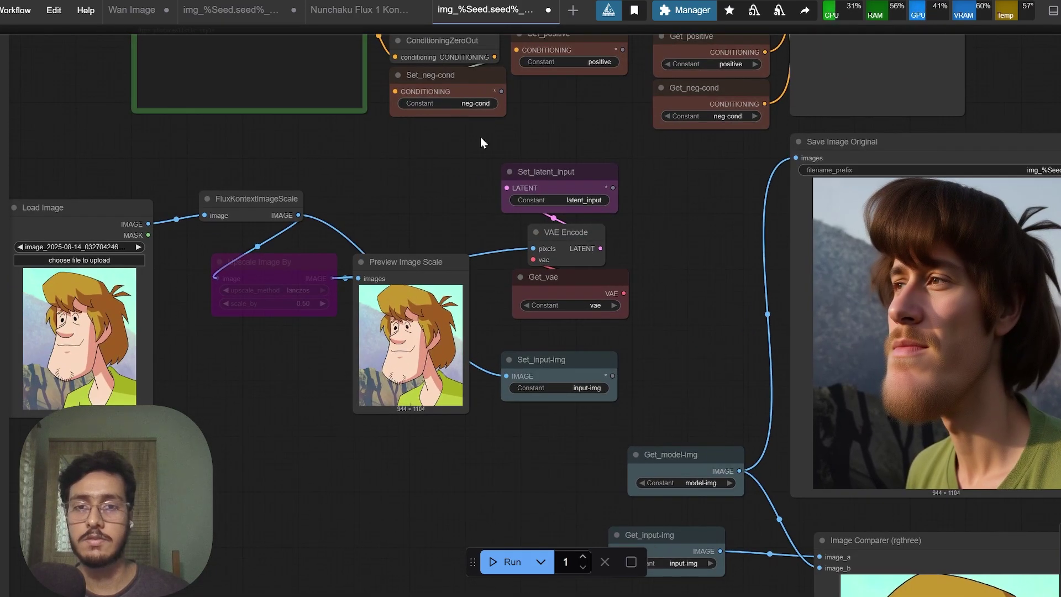
{"action": "left_click_drag", "start_coordinate": [485, 173], "coordinate": [574, 372]}
{"action": "left_click_drag", "start_coordinate": [482, 84], "coordinate": [488, 407]}
{"action": "left_click_drag", "start_coordinate": [512, 304], "coordinate": [557, 448]}
{"action": "scroll", "coordinate": [433, 176], "scroll_direction": "up", "scroll_amount": 6}
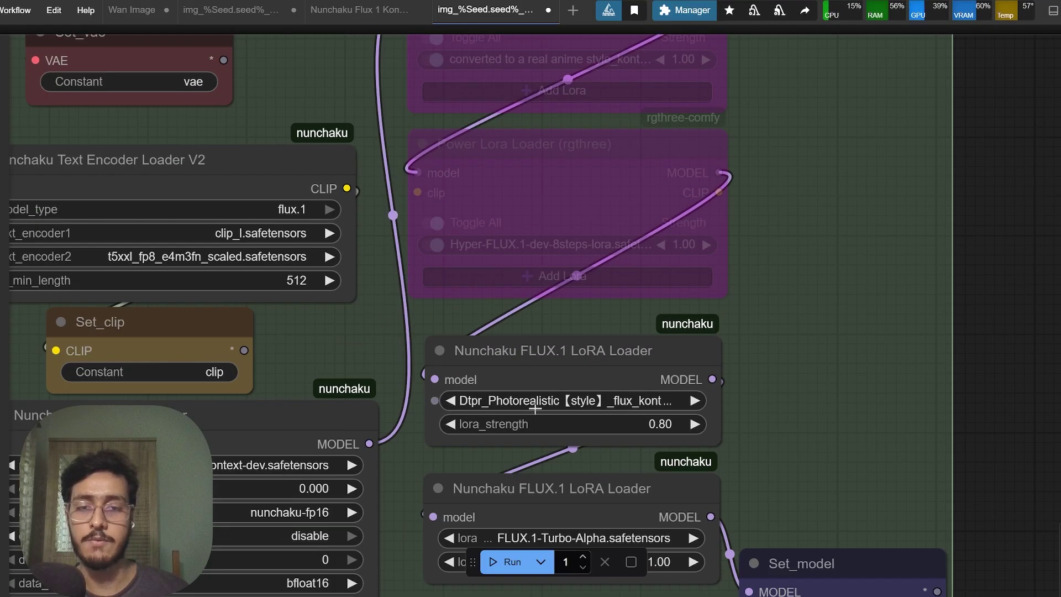
{"action": "scroll", "coordinate": [555, 384], "scroll_direction": "down", "scroll_amount": 4}
{"action": "left_click_drag", "start_coordinate": [614, 380], "coordinate": [601, 214]}
{"action": "left_click", "coordinate": [530, 212]}
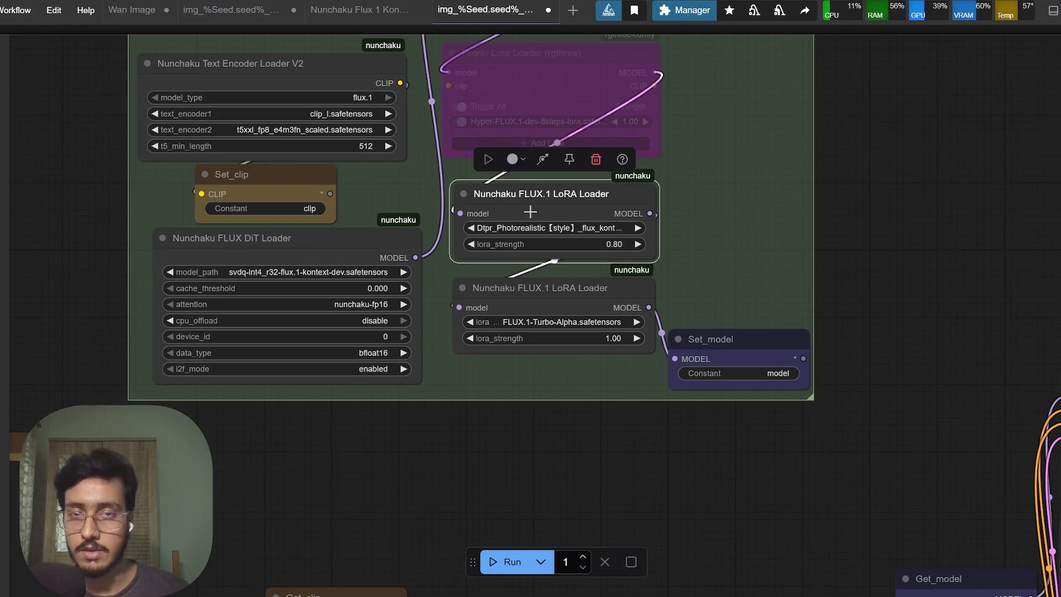
{"action": "left_click", "coordinate": [336, 247]}
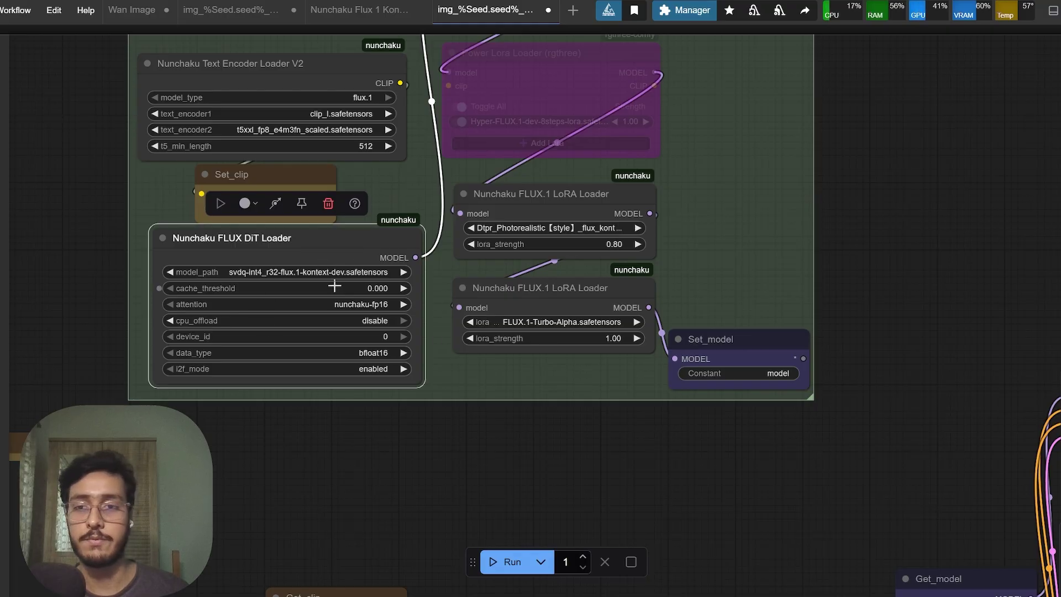
{"action": "scroll", "coordinate": [527, 442], "scroll_direction": "down", "scroll_amount": 3}
- Switch to the first img_%Seed.seed% workflow and examine the facial detail of its Save Image Original portrait
{"action": "left_click", "coordinate": [232, 10]}
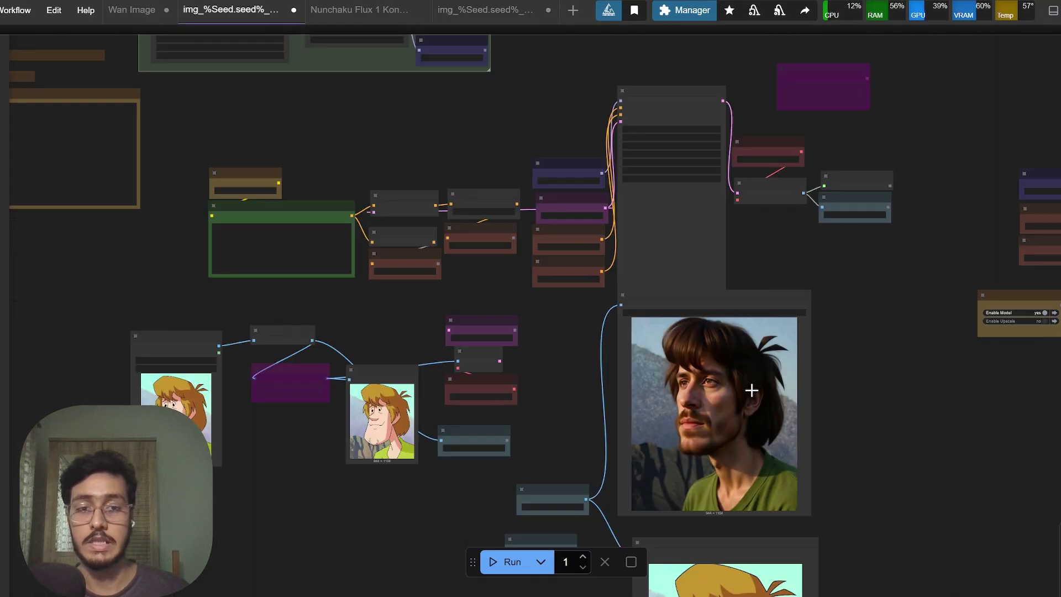
{"action": "scroll", "coordinate": [803, 369], "scroll_direction": "up", "scroll_amount": 8}
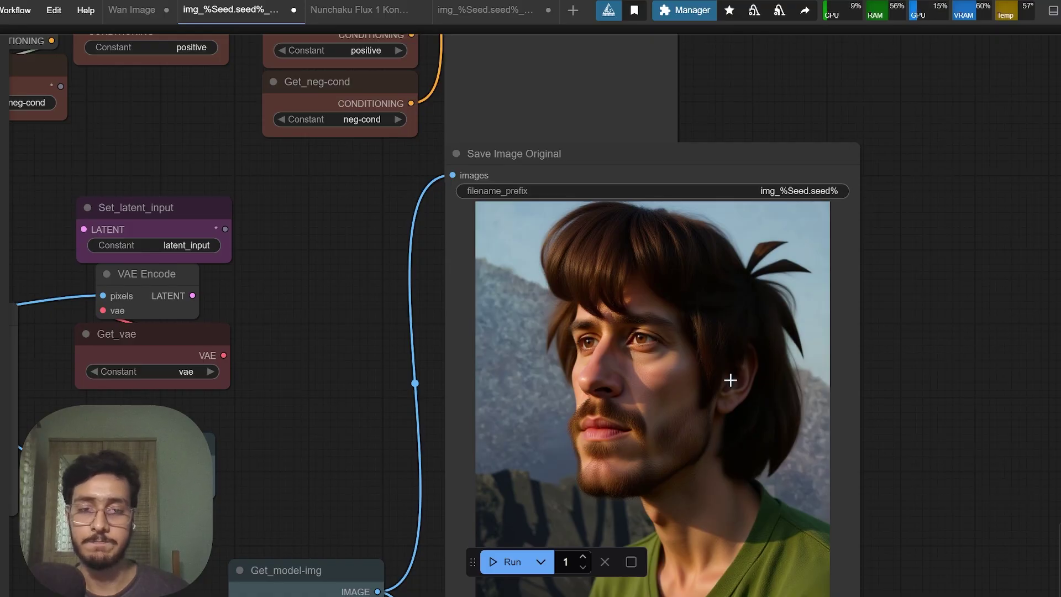
{"action": "scroll", "coordinate": [731, 380], "scroll_direction": "down", "scroll_amount": 5}
{"action": "scroll", "coordinate": [829, 420], "scroll_direction": "up", "scroll_amount": 4}
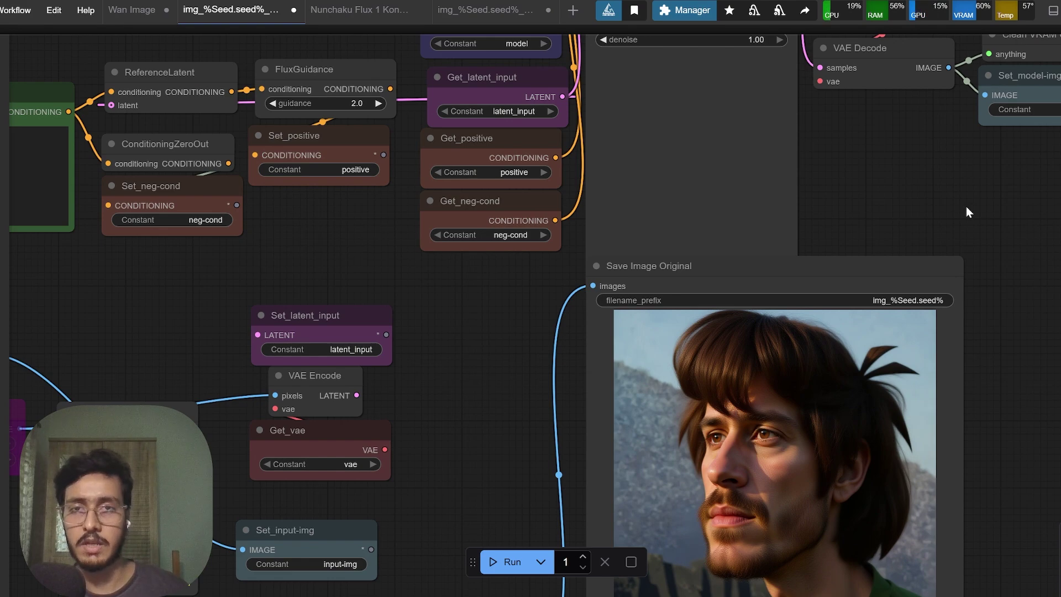
{"action": "scroll", "coordinate": [954, 321], "scroll_direction": "down", "scroll_amount": 1}
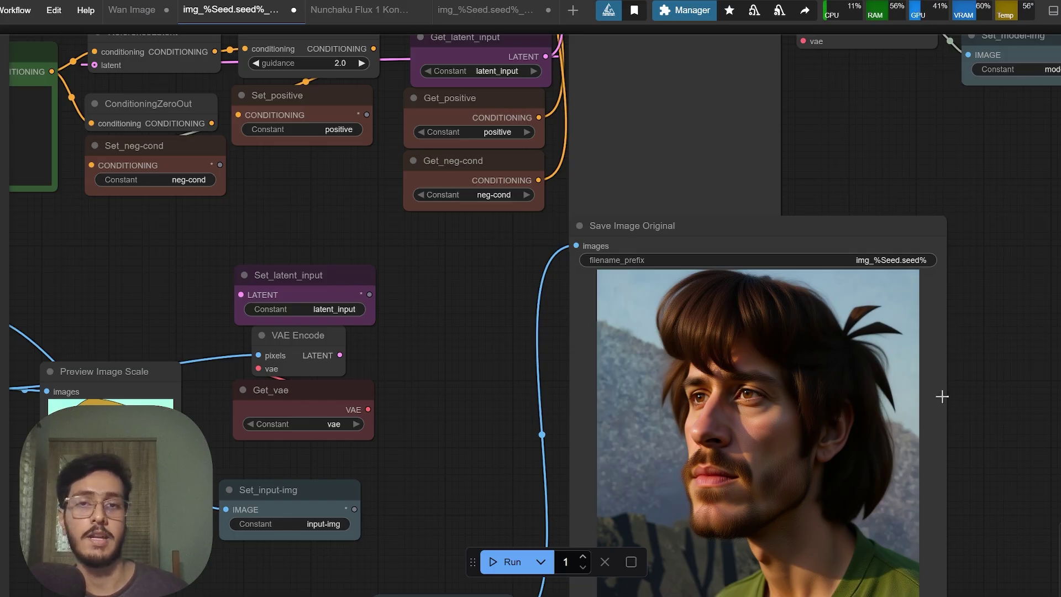
{"action": "scroll", "coordinate": [950, 387], "scroll_direction": "down", "scroll_amount": 2}
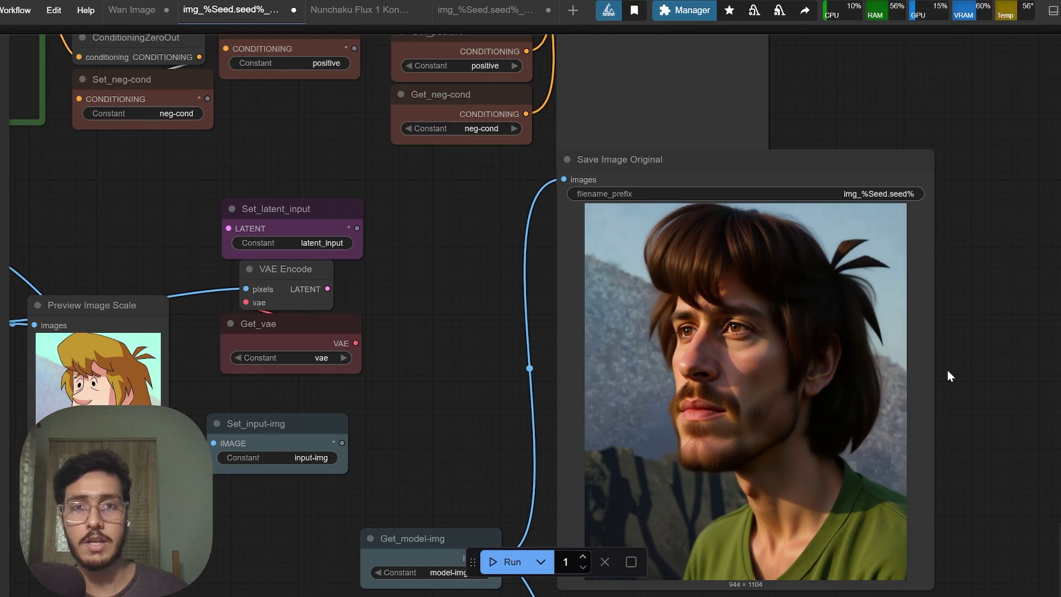
{"action": "scroll", "coordinate": [947, 371], "scroll_direction": "down", "scroll_amount": 4}
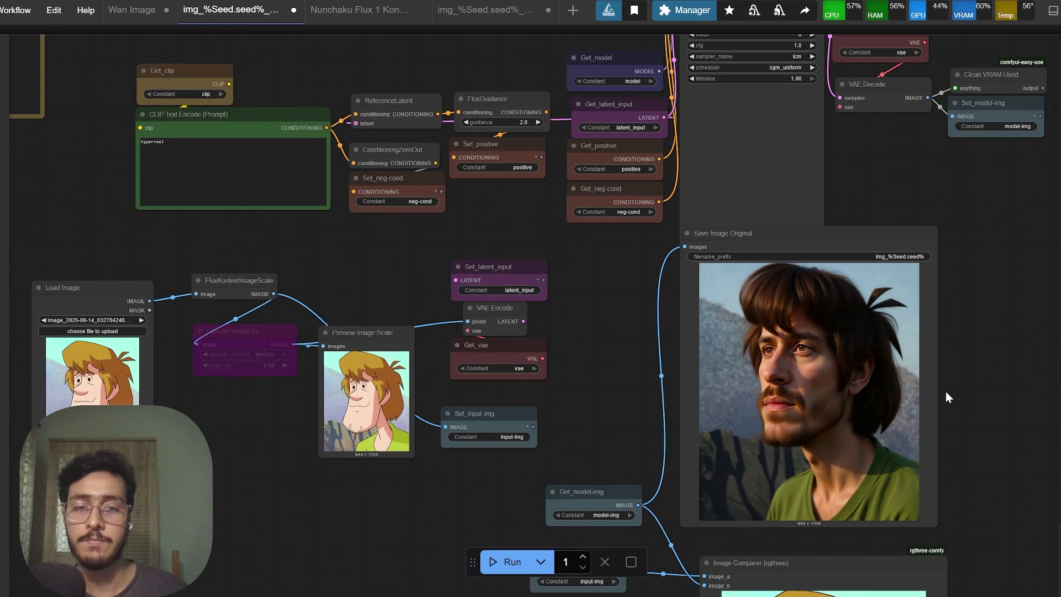
{"action": "scroll", "coordinate": [789, 391], "scroll_direction": "up", "scroll_amount": 2}
{"action": "scroll", "coordinate": [789, 392], "scroll_direction": "up", "scroll_amount": 2}
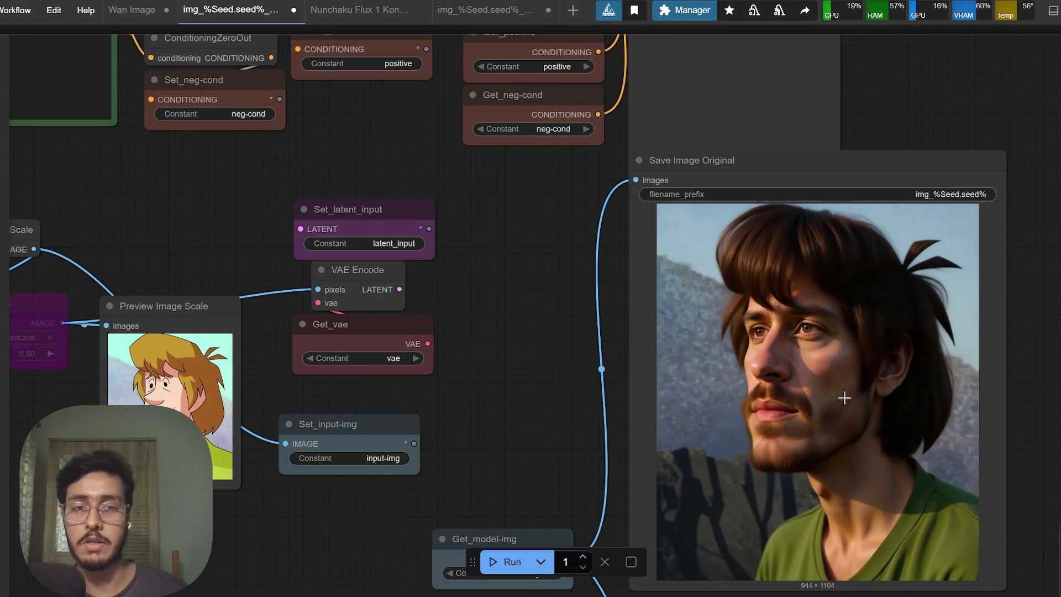
{"action": "scroll", "coordinate": [809, 337], "scroll_direction": "down", "scroll_amount": 3}
{"action": "scroll", "coordinate": [713, 328], "scroll_direction": "up", "scroll_amount": 1}
- Review the prompt, conditioning and image input nodes that feed the KSampler in this workflow
{"action": "left_click_drag", "start_coordinate": [686, 316], "coordinate": [662, 407]}
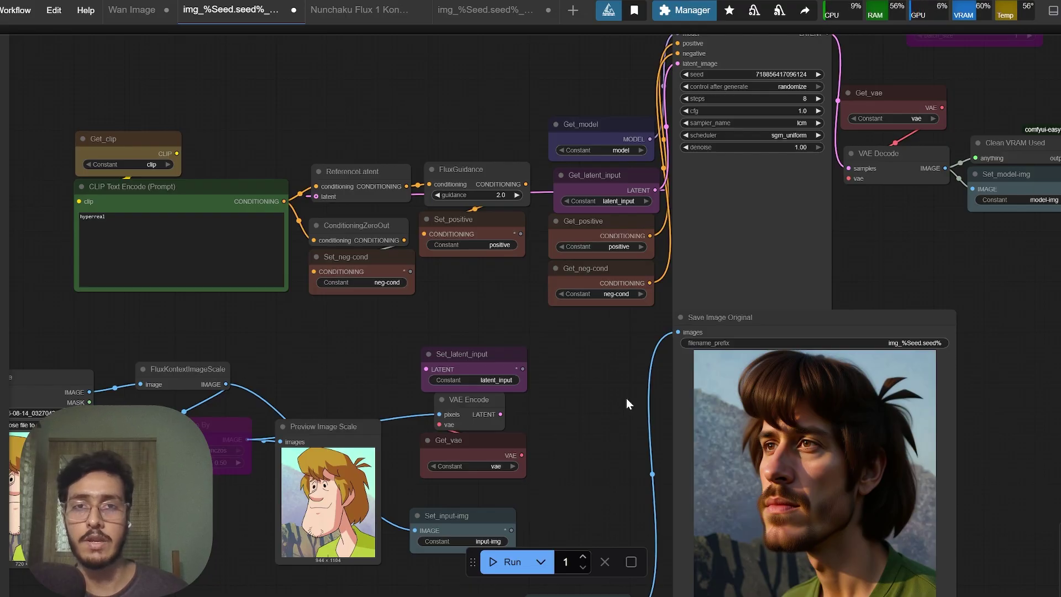
{"action": "scroll", "coordinate": [615, 432], "scroll_direction": "down", "scroll_amount": 1}
{"action": "left_click_drag", "start_coordinate": [608, 440], "coordinate": [696, 328]}
{"action": "scroll", "coordinate": [543, 236], "scroll_direction": "down", "scroll_amount": 1}
{"action": "scroll", "coordinate": [466, 301], "scroll_direction": "down", "scroll_amount": 1}
{"action": "scroll", "coordinate": [238, 268], "scroll_direction": "up", "scroll_amount": 5}
{"action": "left_click_drag", "start_coordinate": [415, 258], "coordinate": [363, 328]}
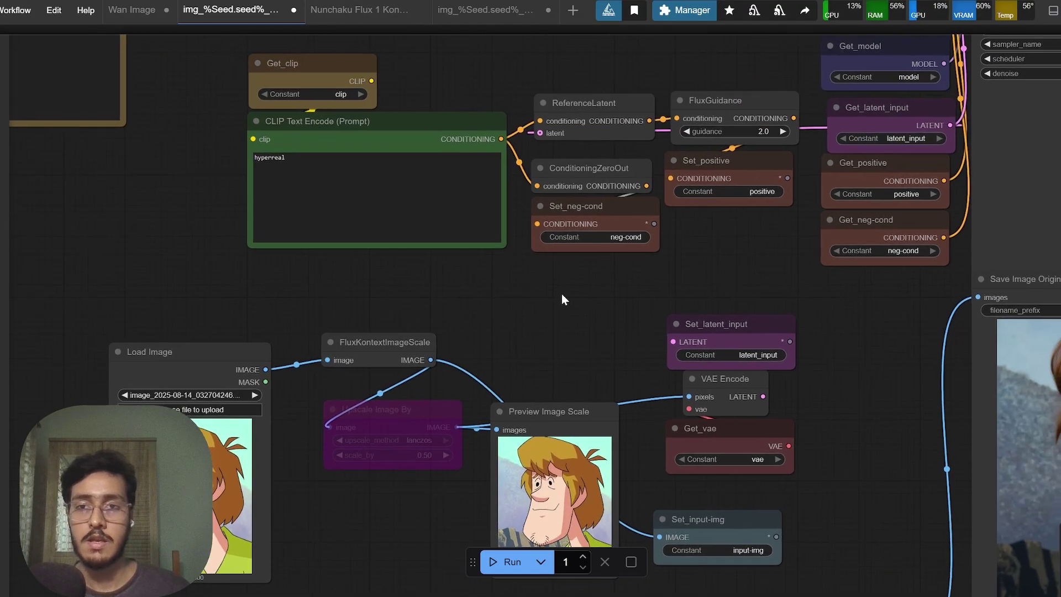
{"action": "scroll", "coordinate": [294, 157], "scroll_direction": "up", "scroll_amount": 4}
{"action": "scroll", "coordinate": [652, 316], "scroll_direction": "down", "scroll_amount": 5}
{"action": "left_click_drag", "start_coordinate": [809, 345], "coordinate": [439, 323]}
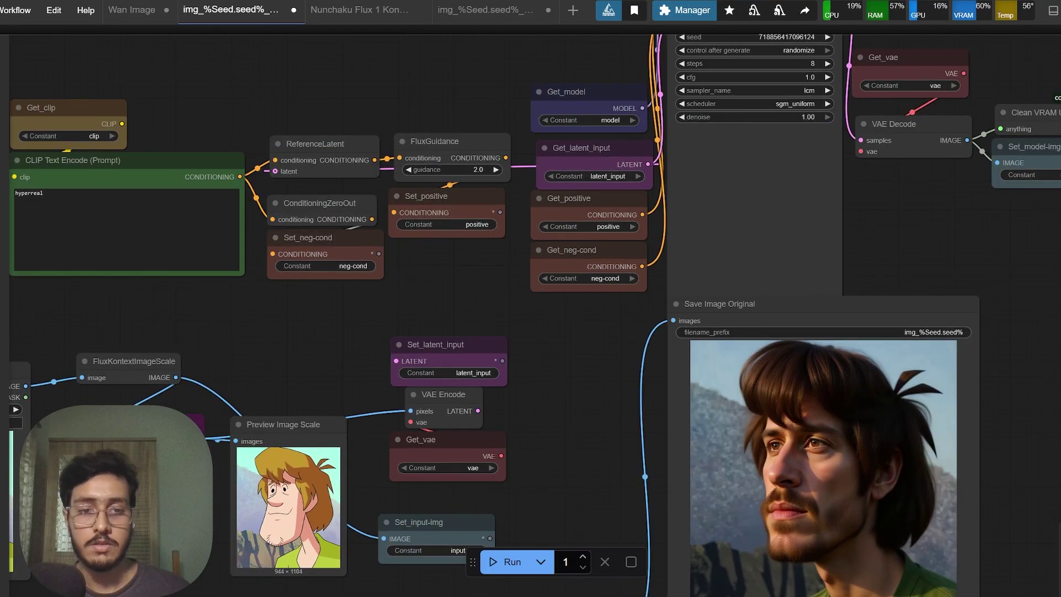
- Switch to the Wan Image workflow and read the portrait prompt in the String Literal node linked to the text encoder
{"action": "key", "text": "alt+Tab"}
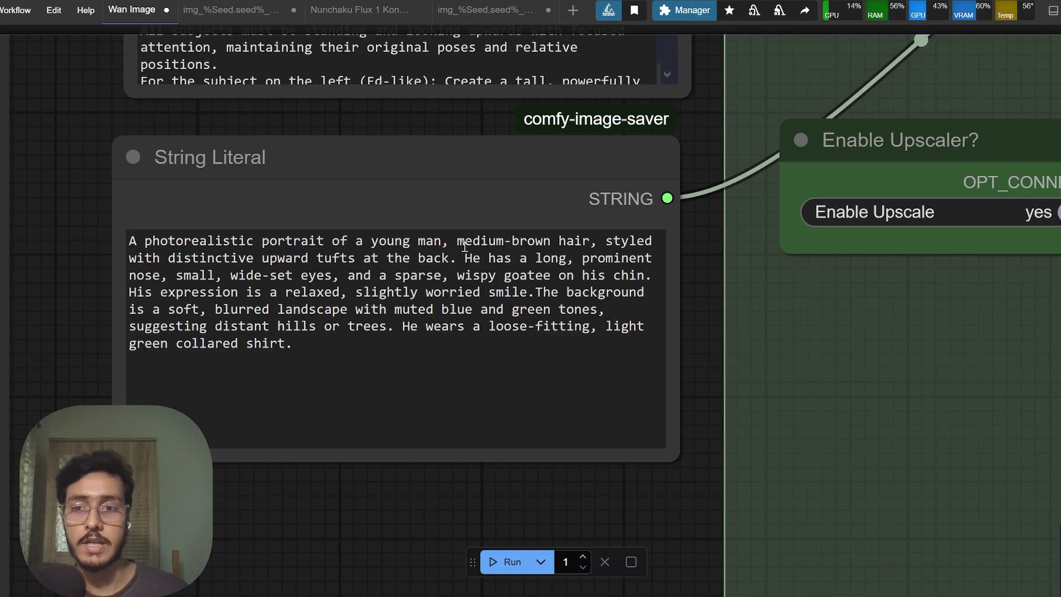
{"action": "scroll", "coordinate": [566, 268], "scroll_direction": "down", "scroll_amount": 5}
{"action": "left_click_drag", "start_coordinate": [595, 312], "coordinate": [298, 334]}
{"action": "left_click_drag", "start_coordinate": [407, 329], "coordinate": [567, 349]}
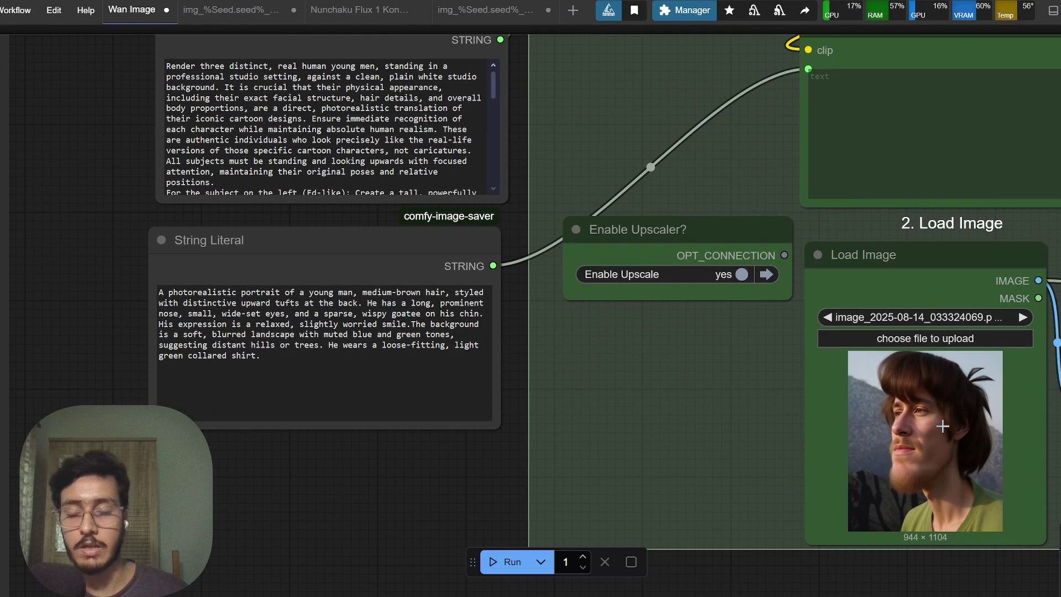
{"action": "scroll", "coordinate": [596, 396], "scroll_direction": "left", "scroll_amount": 2}
{"action": "scroll", "coordinate": [597, 397], "scroll_direction": "up", "scroll_amount": 1}
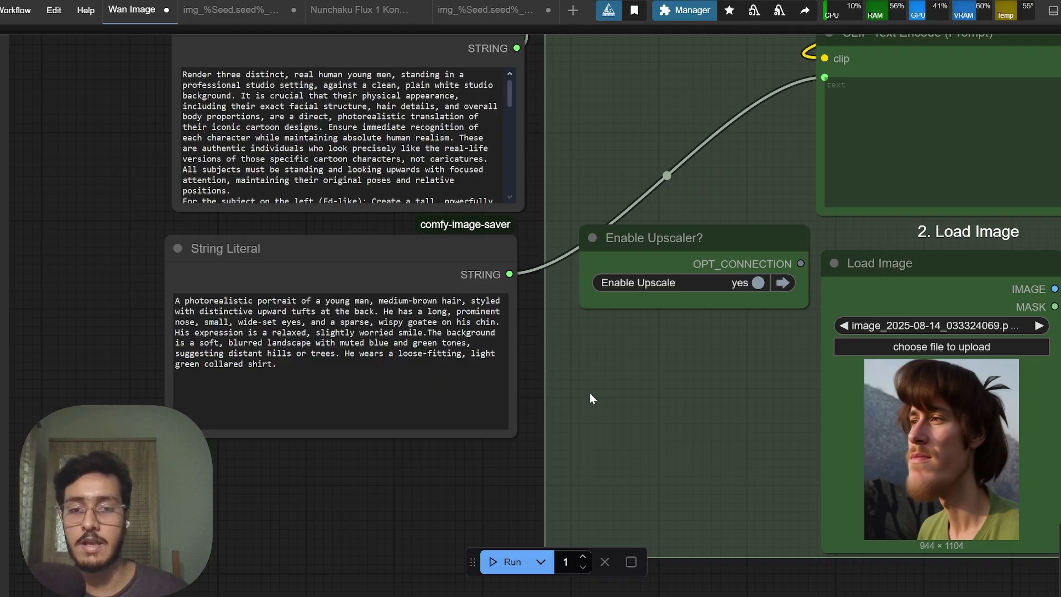
{"action": "scroll", "coordinate": [508, 455], "scroll_direction": "down", "scroll_amount": 1}
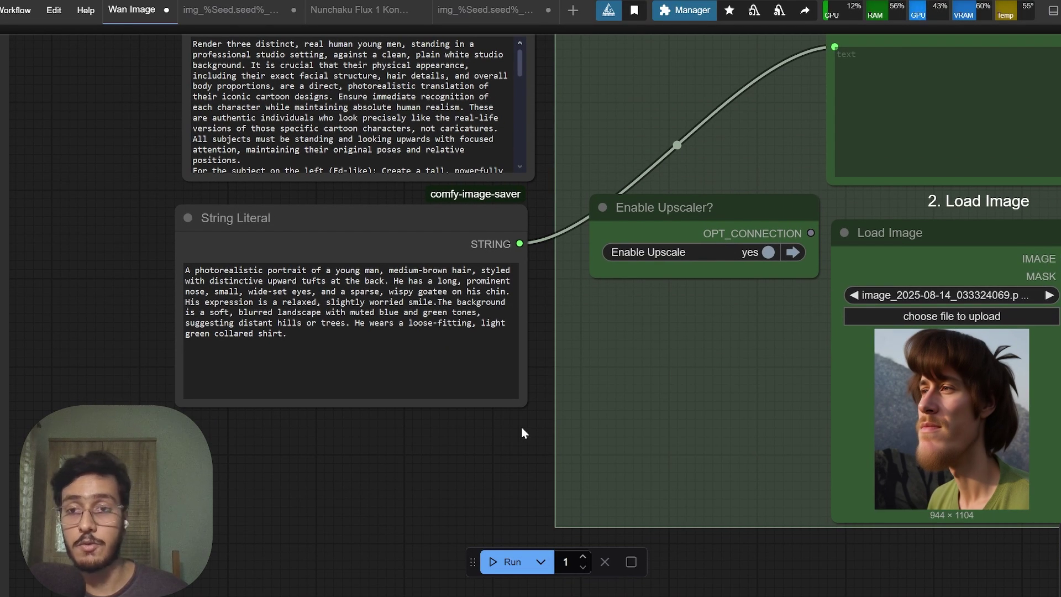
{"action": "left_click_drag", "start_coordinate": [525, 434], "coordinate": [549, 459]}
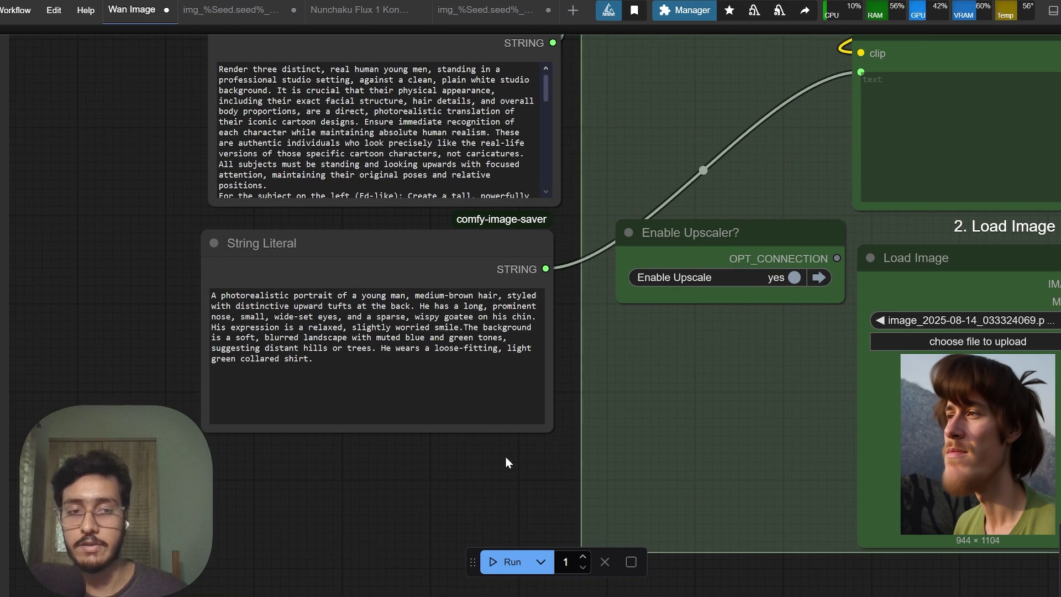
{"action": "scroll", "coordinate": [612, 440], "scroll_direction": "up", "scroll_amount": 2}
{"action": "scroll", "coordinate": [612, 440], "scroll_direction": "right", "scroll_amount": 1}
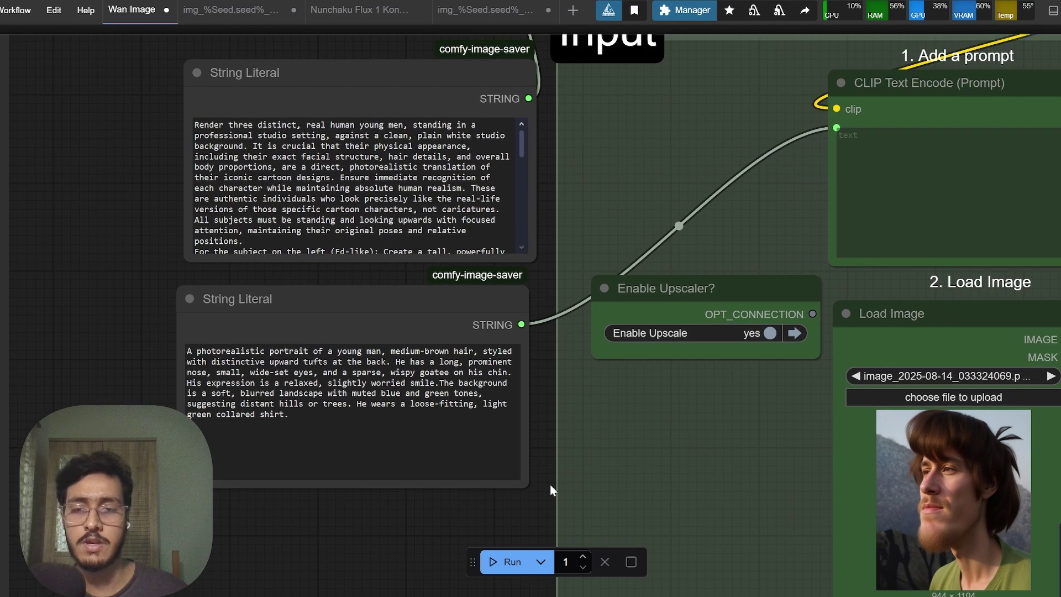
{"action": "scroll", "coordinate": [550, 486], "scroll_direction": "down", "scroll_amount": 2}
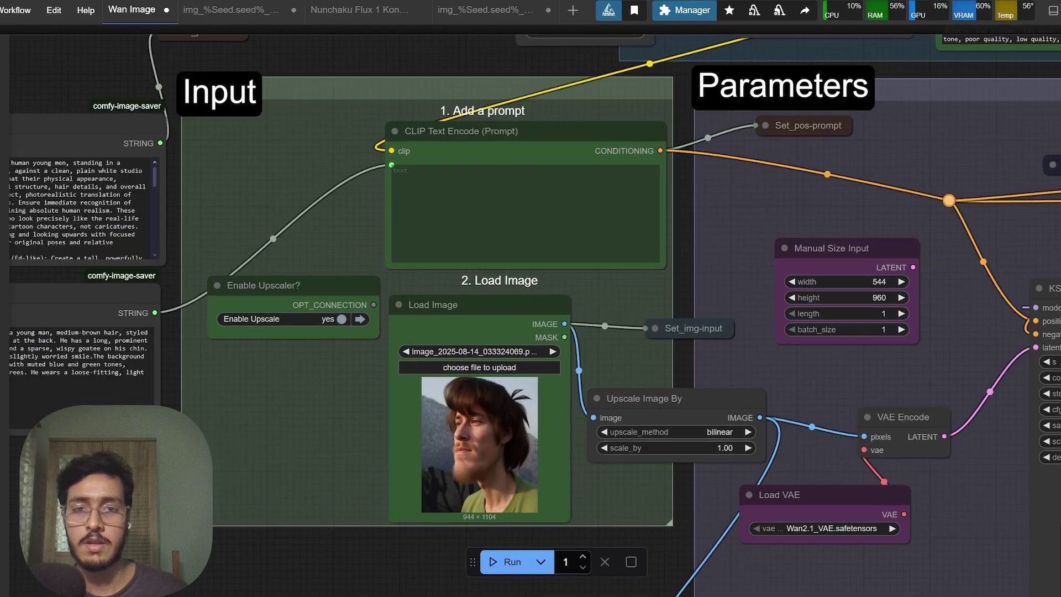
- Examine the Input group's prompt and Load Image nodes and their links through Upscale Image By and VAE Encode
{"action": "left_click_drag", "start_coordinate": [267, 352], "coordinate": [65, 369]}
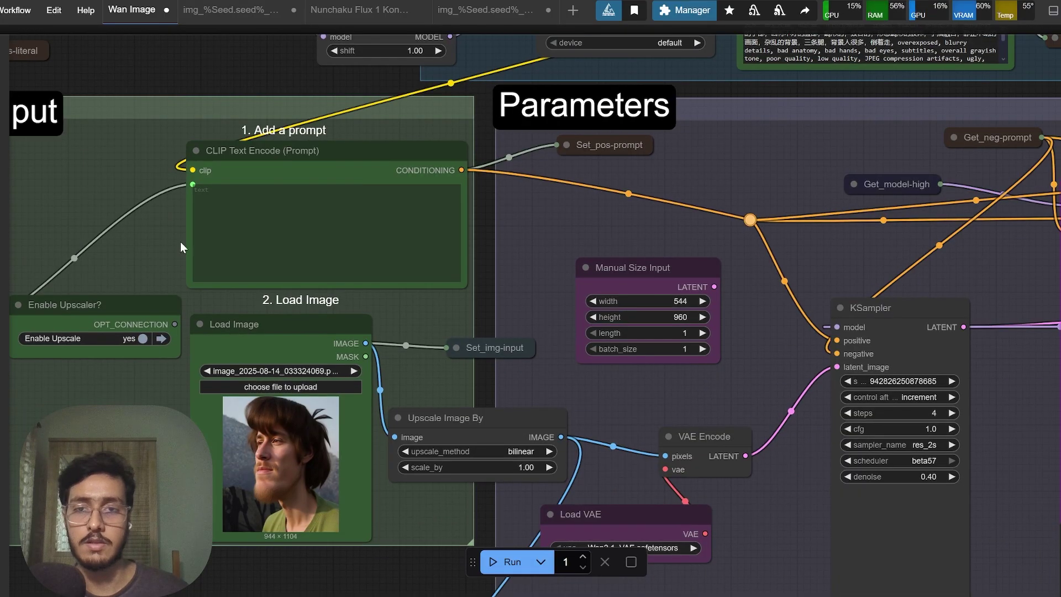
{"action": "left_click_drag", "start_coordinate": [305, 223], "coordinate": [286, 363]}
{"action": "left_click_drag", "start_coordinate": [331, 331], "coordinate": [363, 262]}
{"action": "left_click_drag", "start_coordinate": [803, 385], "coordinate": [796, 223]}
{"action": "scroll", "coordinate": [521, 299], "scroll_direction": "up", "scroll_amount": 1}
{"action": "left_click_drag", "start_coordinate": [154, 399], "coordinate": [63, 391]}
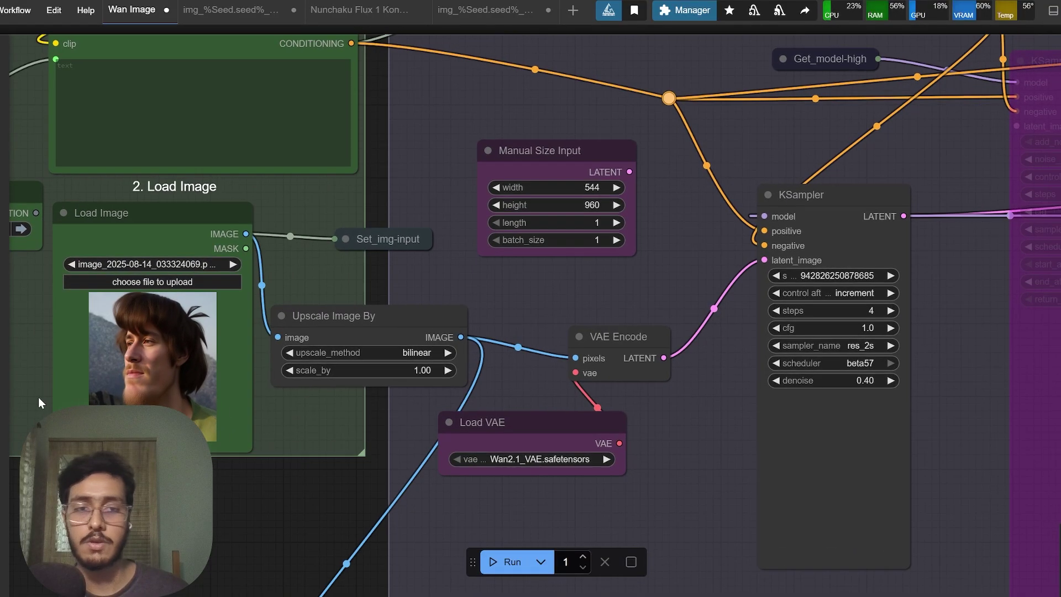
{"action": "left_click_drag", "start_coordinate": [403, 375], "coordinate": [661, 322]}
{"action": "scroll", "coordinate": [397, 283], "scroll_direction": "up", "scroll_amount": 6}
{"action": "scroll", "coordinate": [402, 287], "scroll_direction": "down", "scroll_amount": 4}
{"action": "scroll", "coordinate": [403, 287], "scroll_direction": "up", "scroll_amount": 3}
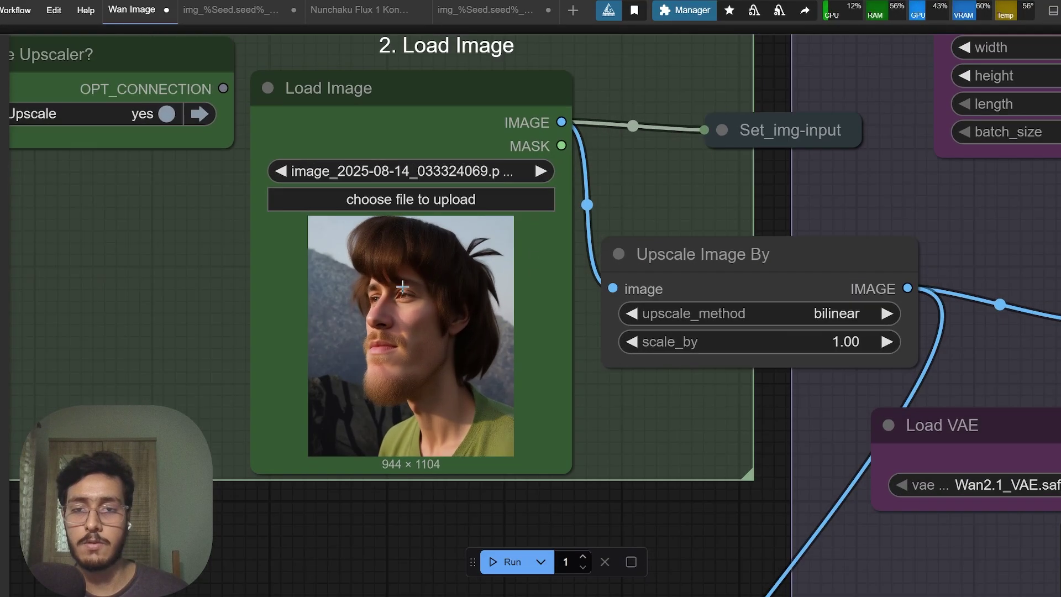
- Inspect the steps, cfg, sampler, scheduler and denoise settings of the active KSampler in the Parameters group
{"action": "left_click_drag", "start_coordinate": [719, 386], "coordinate": [405, 460]}
{"action": "left_click_drag", "start_coordinate": [912, 310], "coordinate": [314, 312]}
{"action": "scroll", "coordinate": [464, 271], "scroll_direction": "right", "scroll_amount": 5}
{"action": "scroll", "coordinate": [464, 271], "scroll_direction": "down", "scroll_amount": 2}
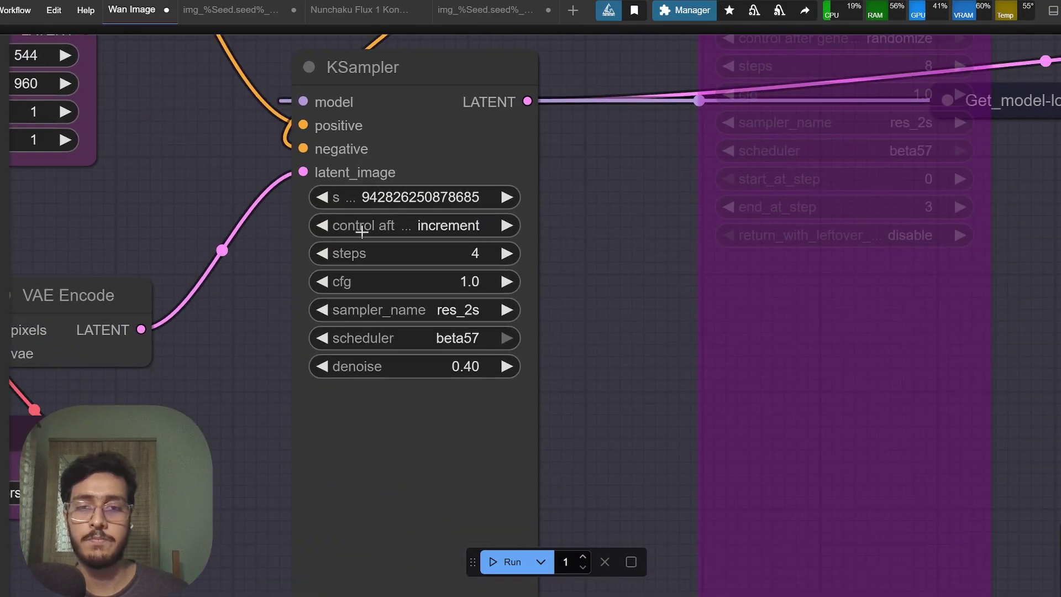
{"action": "scroll", "coordinate": [483, 293], "scroll_direction": "up", "scroll_amount": 1}
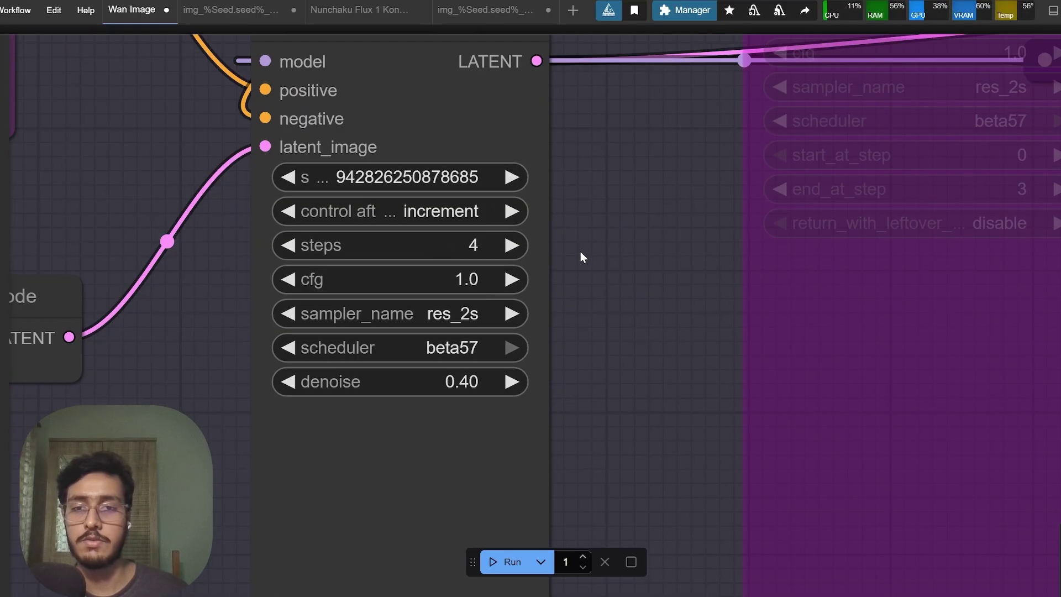
- Trace the connections up to the Model group and check which low-noise model the Unet Loader (GGUF) uses
{"action": "scroll", "coordinate": [572, 267], "scroll_direction": "down", "scroll_amount": 3}
{"action": "left_click_drag", "start_coordinate": [424, 148], "coordinate": [485, 412]}
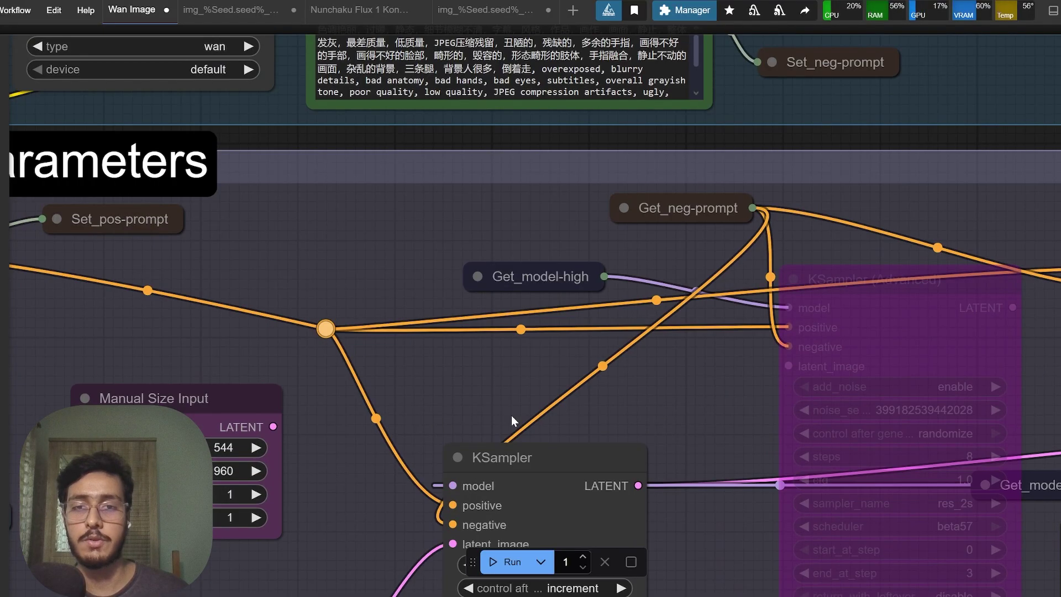
{"action": "left_click_drag", "start_coordinate": [528, 351], "coordinate": [579, 525]}
{"action": "left_click_drag", "start_coordinate": [340, 345], "coordinate": [577, 508]}
{"action": "scroll", "coordinate": [365, 158], "scroll_direction": "up", "scroll_amount": 1}
{"action": "left_click_drag", "start_coordinate": [591, 272], "coordinate": [626, 245]}
{"action": "left_click_drag", "start_coordinate": [373, 130], "coordinate": [495, 162]}
{"action": "left_click_drag", "start_coordinate": [639, 206], "coordinate": [454, 563]}
{"action": "scroll", "coordinate": [476, 384], "scroll_direction": "down", "scroll_amount": 3}
{"action": "scroll", "coordinate": [477, 389], "scroll_direction": "up", "scroll_amount": 2}
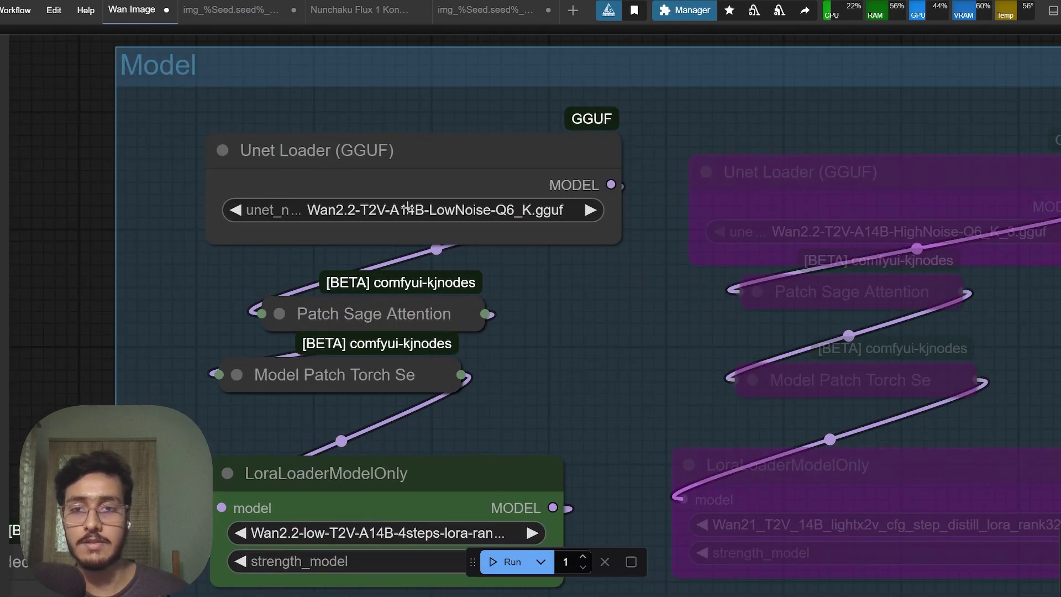
- Review the low-noise LoRA loader, Load CLIP and negative prompt nodes in the Model group
{"action": "scroll", "coordinate": [481, 282], "scroll_direction": "down", "scroll_amount": 5}
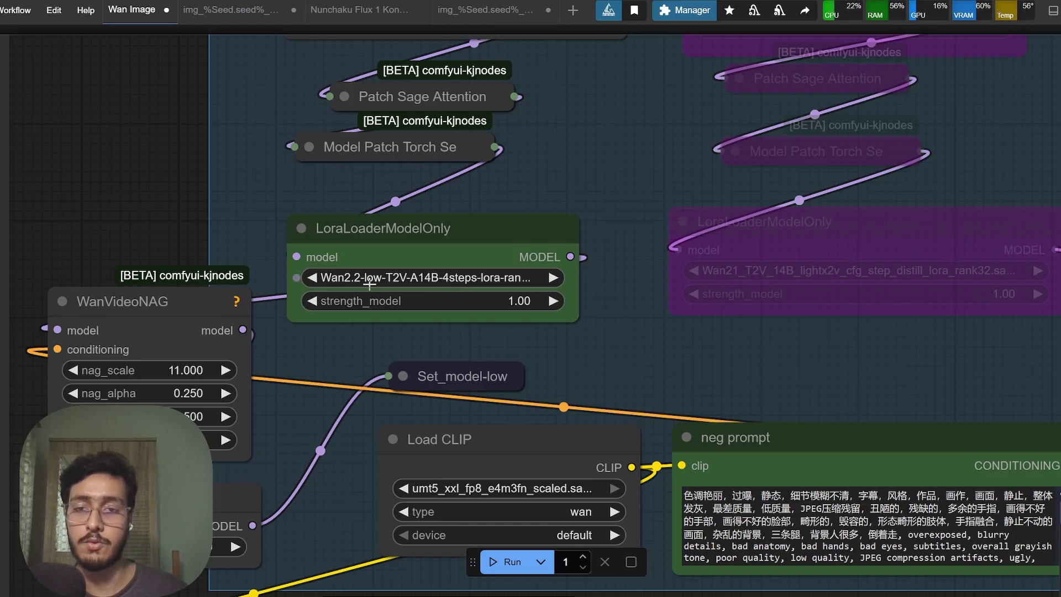
{"action": "left_click_drag", "start_coordinate": [614, 359], "coordinate": [588, 263]}
{"action": "scroll", "coordinate": [587, 267], "scroll_direction": "down", "scroll_amount": 2}
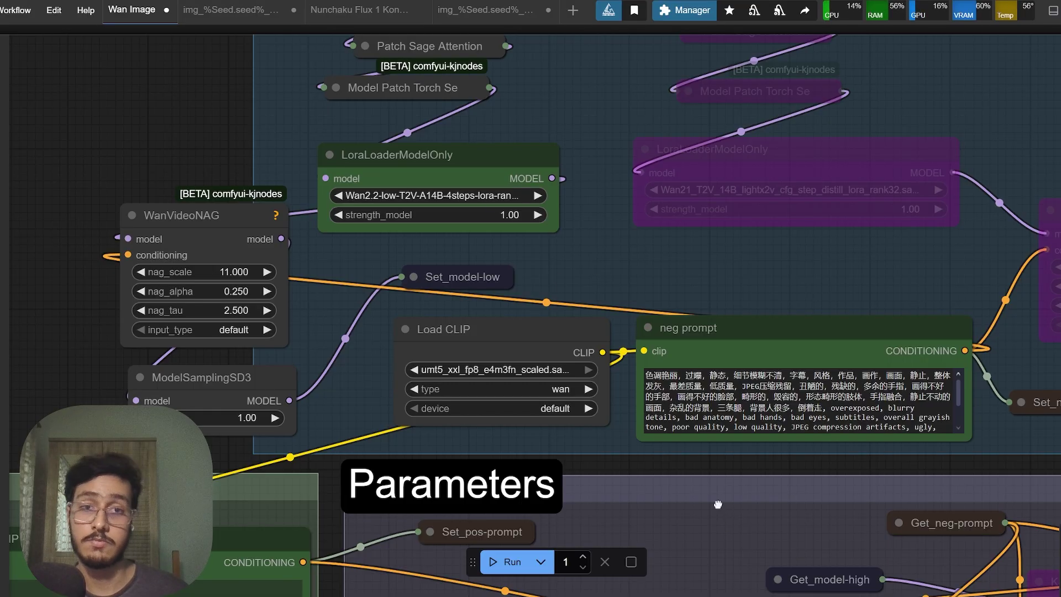
{"action": "scroll", "coordinate": [501, 257], "scroll_direction": "down", "scroll_amount": 5}
{"action": "scroll", "coordinate": [524, 194], "scroll_direction": "up", "scroll_amount": 5}
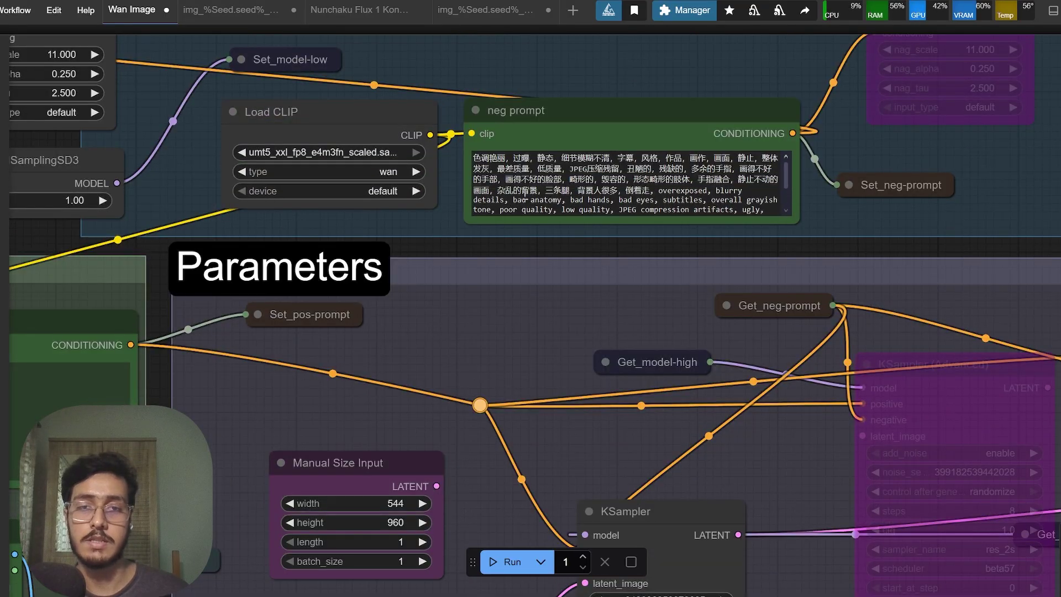
- Trace the negative prompt's conditioning link to the WanVideoNAG node and review its NAG settings in the Model group
{"action": "left_click_drag", "start_coordinate": [509, 326], "coordinate": [215, 384]}
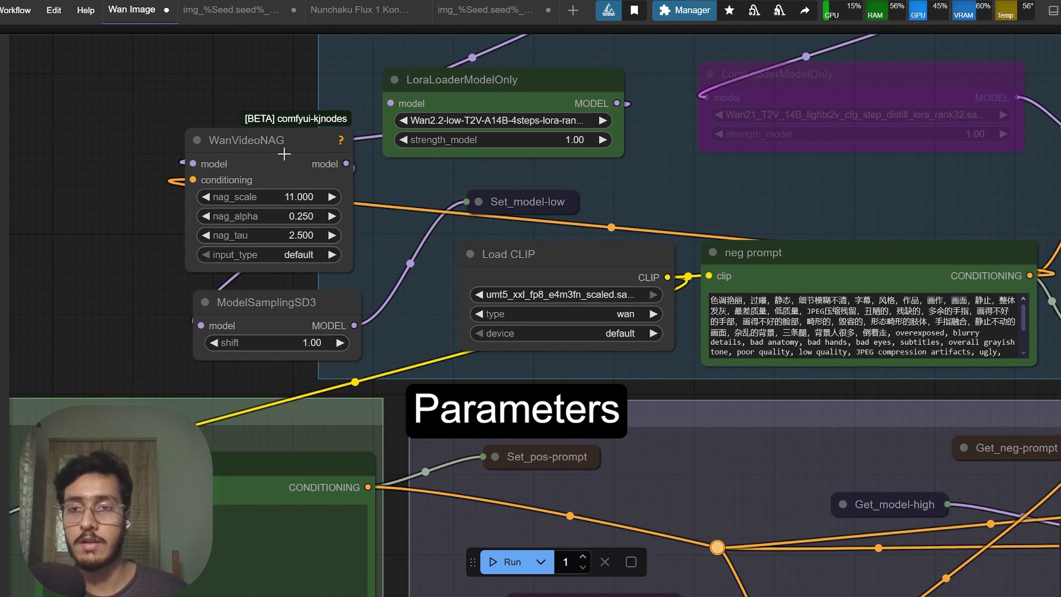
{"action": "left_click", "coordinate": [816, 274]}
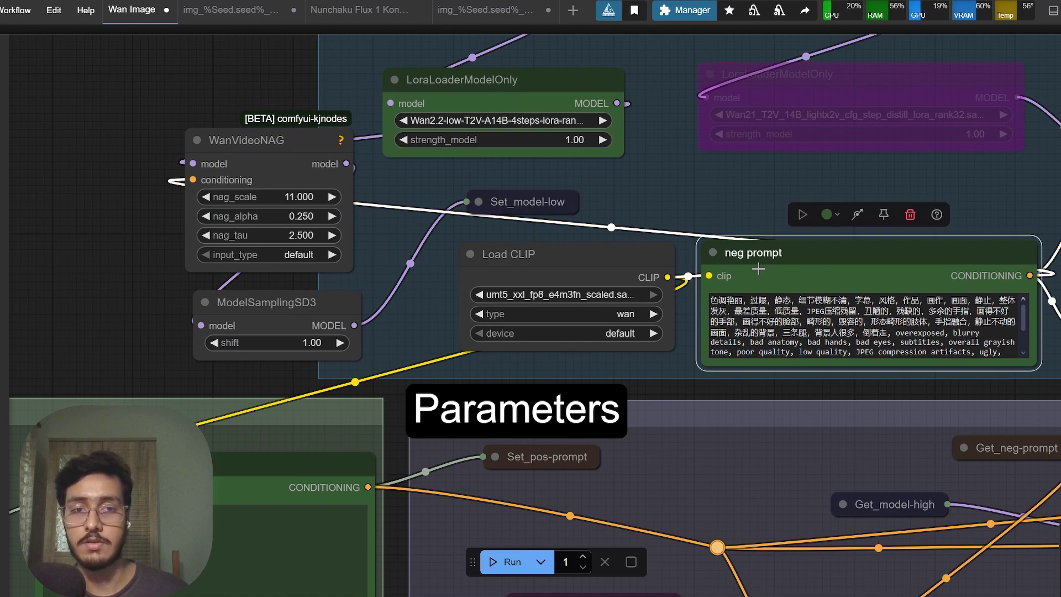
{"action": "left_click", "coordinate": [98, 255]}
{"action": "left_click_drag", "start_coordinate": [845, 492], "coordinate": [612, 294]}
{"action": "scroll", "coordinate": [611, 293], "scroll_direction": "down", "scroll_amount": 3}
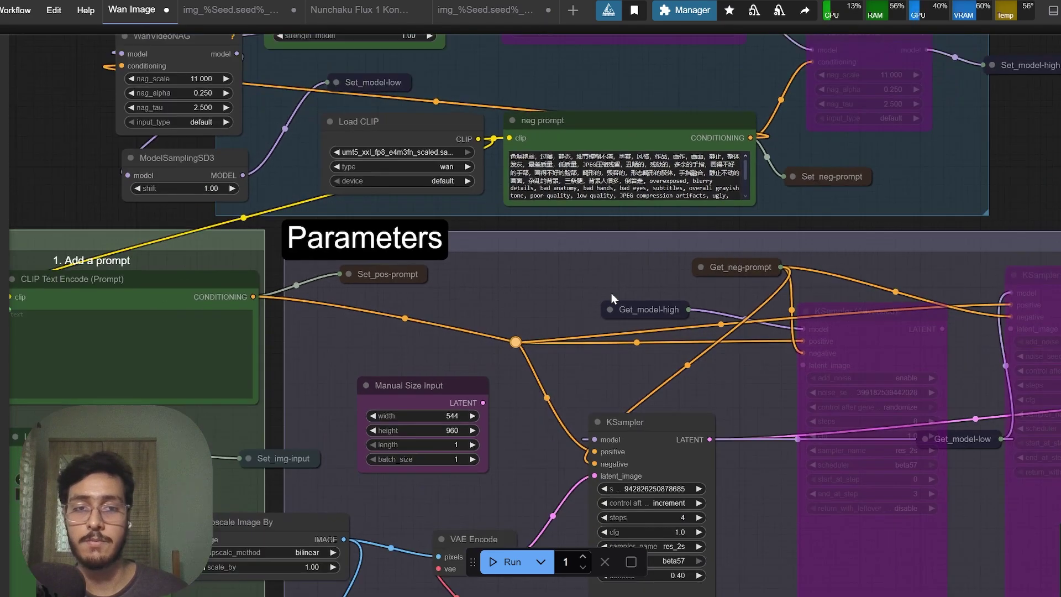
- Inspect the active KSampler's cfg setting, relate it to the WanVideoNAG node, and check the sampler's incoming links
{"action": "left_click_drag", "start_coordinate": [563, 362], "coordinate": [468, 165]}
{"action": "scroll", "coordinate": [565, 286], "scroll_direction": "up", "scroll_amount": 5}
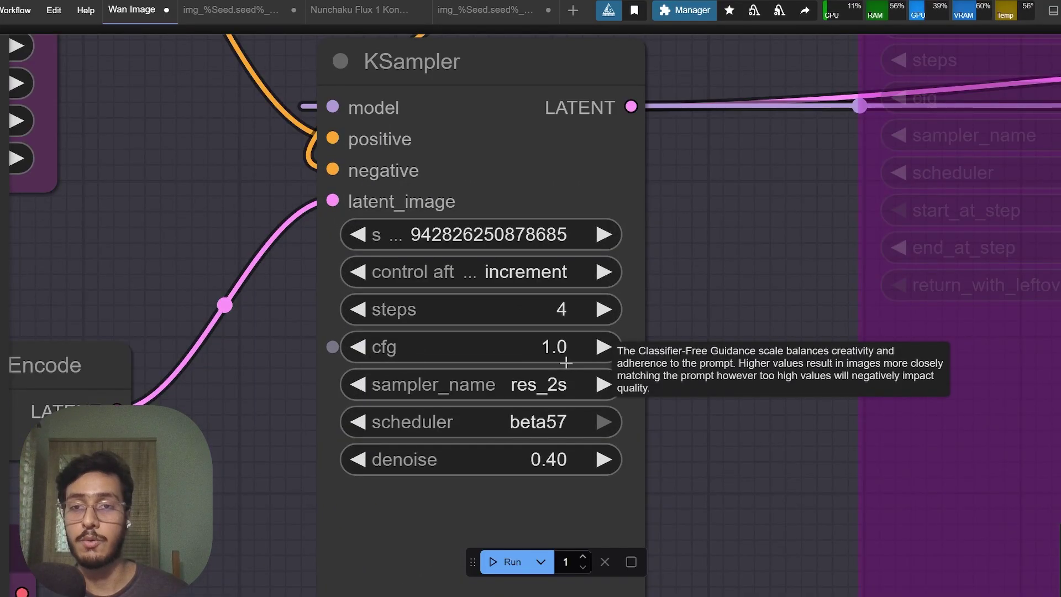
{"action": "scroll", "coordinate": [566, 362], "scroll_direction": "down", "scroll_amount": 3}
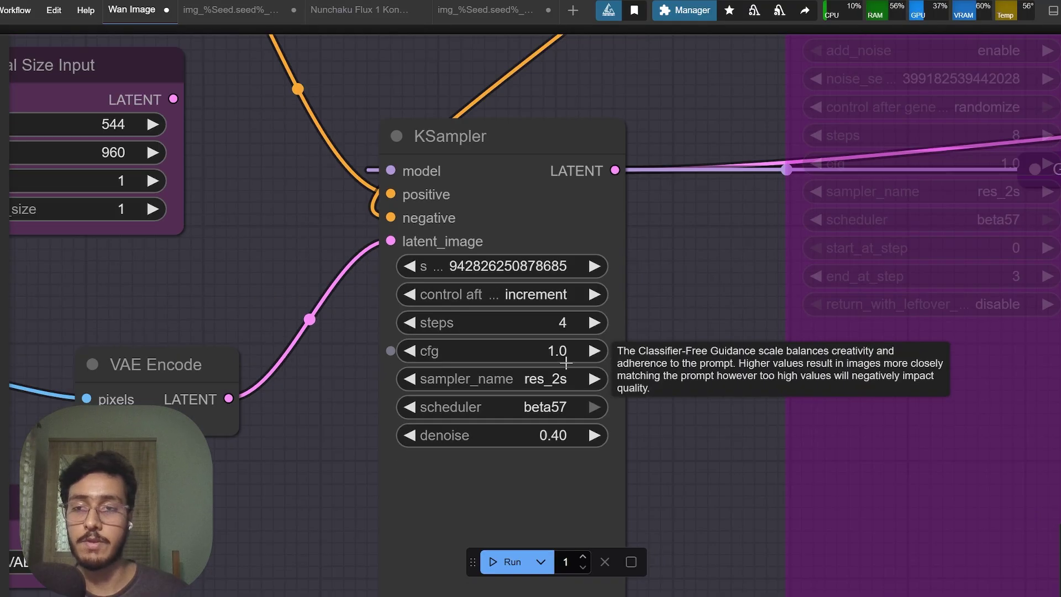
{"action": "scroll", "coordinate": [565, 362], "scroll_direction": "down", "scroll_amount": 2}
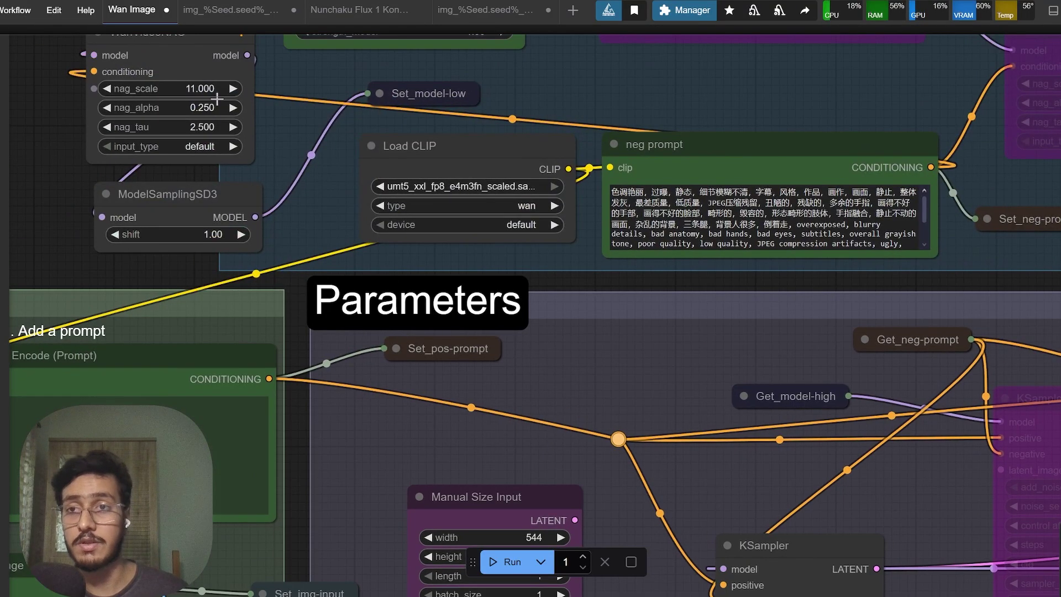
{"action": "left_click_drag", "start_coordinate": [528, 402], "coordinate": [516, 363]}
{"action": "left_click_drag", "start_coordinate": [707, 455], "coordinate": [663, 161]}
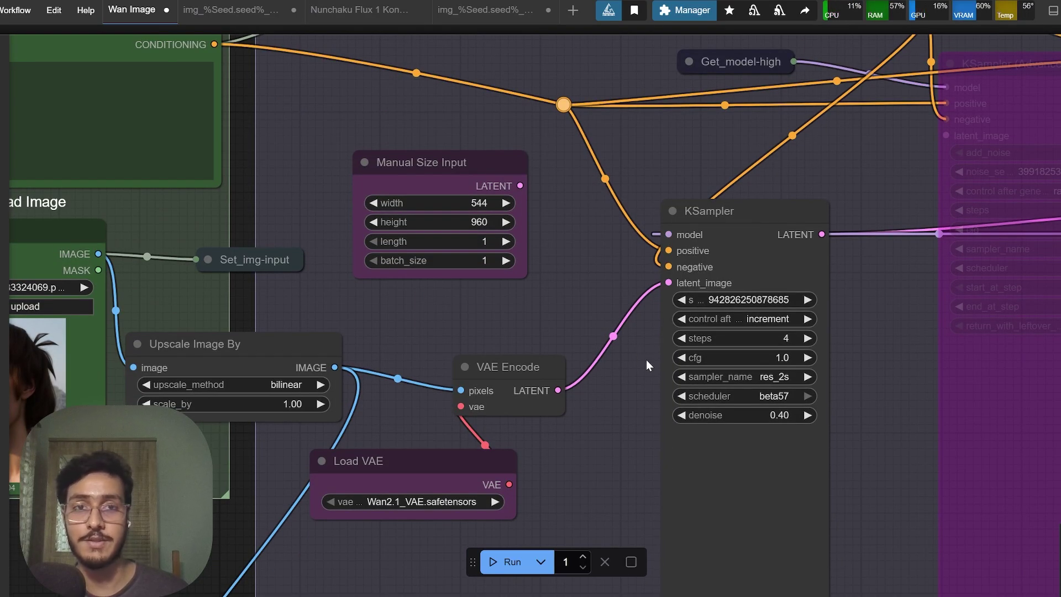
{"action": "left_click_drag", "start_coordinate": [637, 418], "coordinate": [585, 370]}
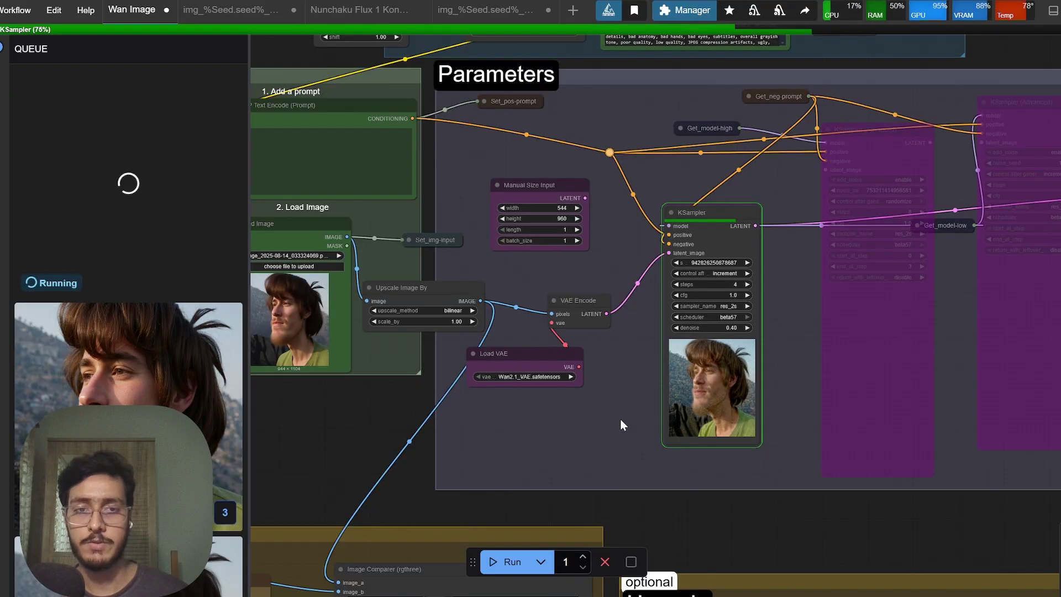
- Review the Load Image input and examine the denoise setting and preview of the active KSampler
{"action": "left_click_drag", "start_coordinate": [620, 420], "coordinate": [751, 396]}
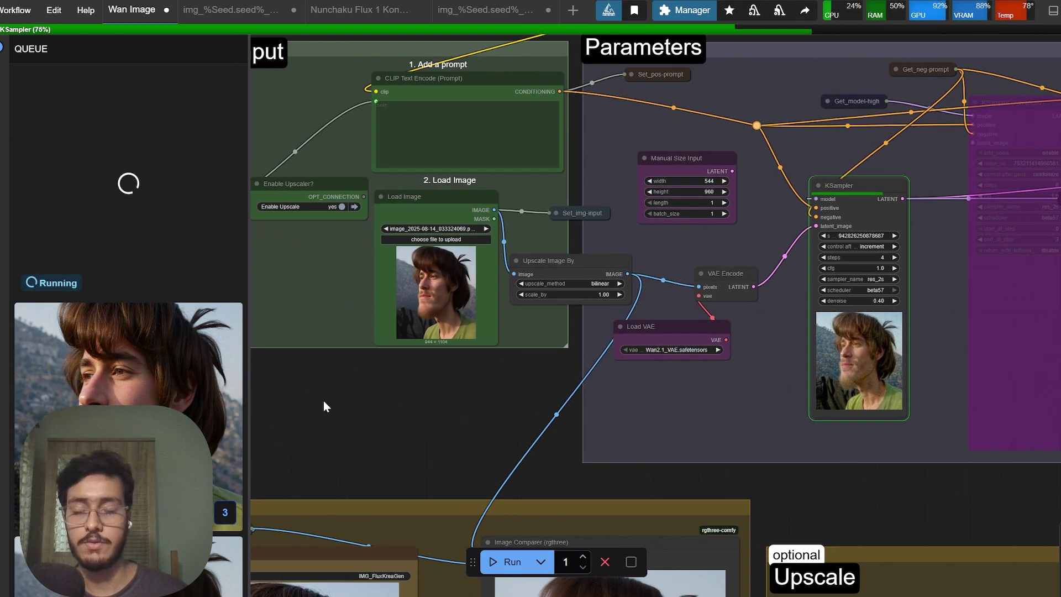
{"action": "mouse_move", "coordinate": [219, 397]}
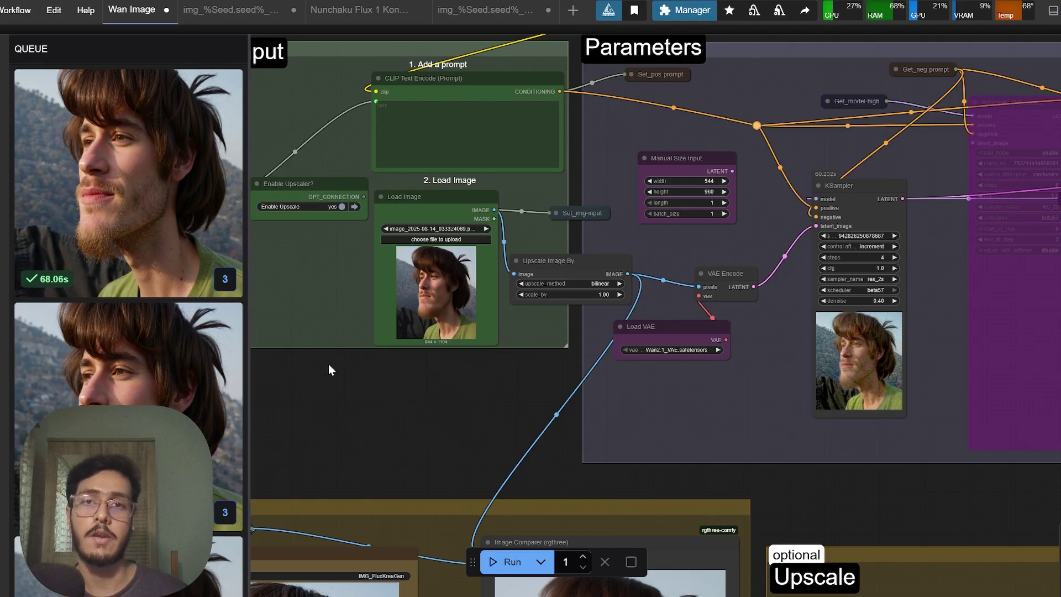
{"action": "scroll", "coordinate": [870, 259], "scroll_direction": "up", "scroll_amount": 8}
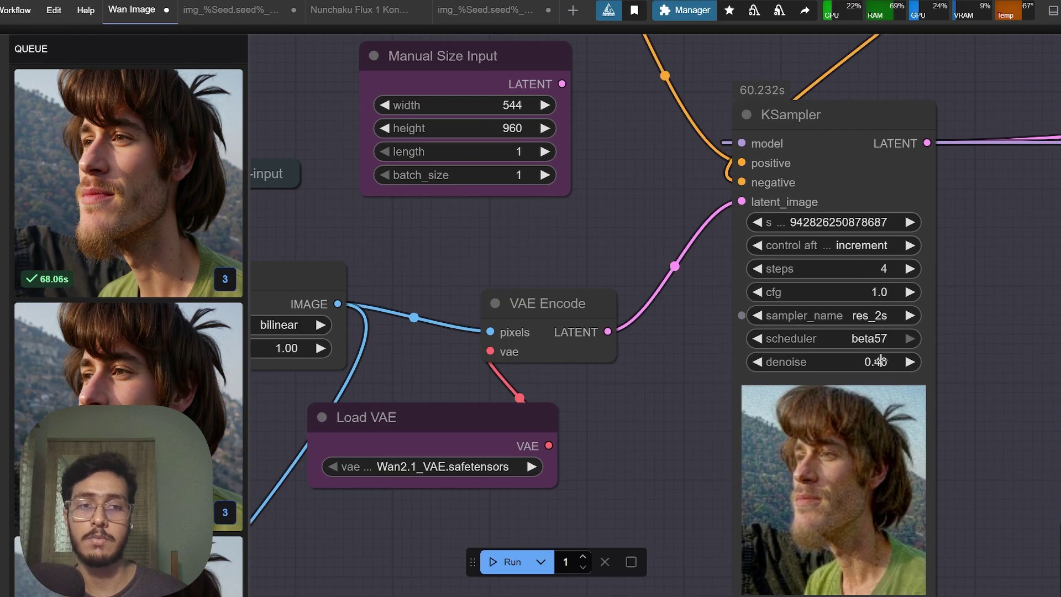
- Compare the input portrait with the Wan 2.2 output in the Image Comparer node
{"action": "scroll", "coordinate": [877, 374], "scroll_direction": "down", "scroll_amount": 5}
{"action": "left_click_drag", "start_coordinate": [604, 304], "coordinate": [677, 19]}
{"action": "left_click_drag", "start_coordinate": [630, 334], "coordinate": [707, 71]}
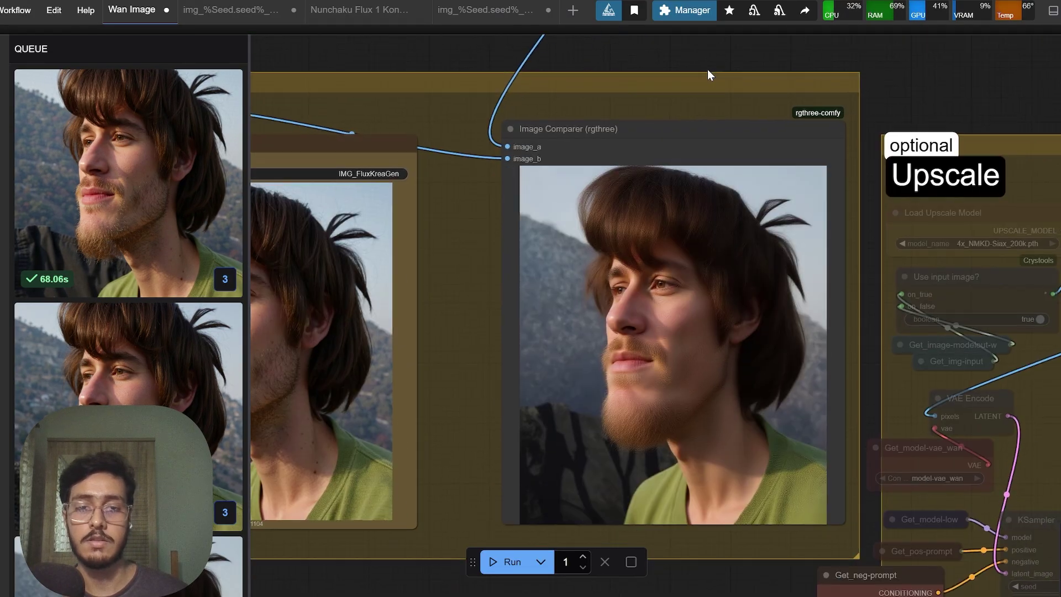
{"action": "left_click_drag", "start_coordinate": [747, 235], "coordinate": [514, 146]}
{"action": "scroll", "coordinate": [418, 200], "scroll_direction": "up", "scroll_amount": 4}
{"action": "left_click_drag", "start_coordinate": [420, 197], "coordinate": [513, 245]}
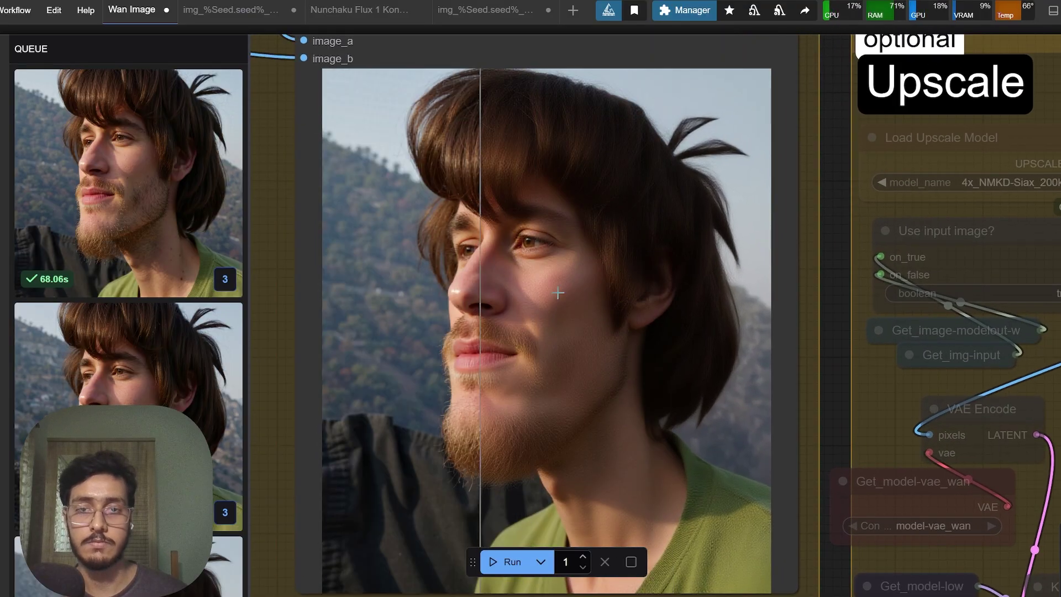
- Examine the skin, hair, beard and jacket details of both compared portraits up close
{"action": "scroll", "coordinate": [559, 287], "scroll_direction": "up", "scroll_amount": 6}
{"action": "scroll", "coordinate": [312, 284], "scroll_direction": "up", "scroll_amount": 2}
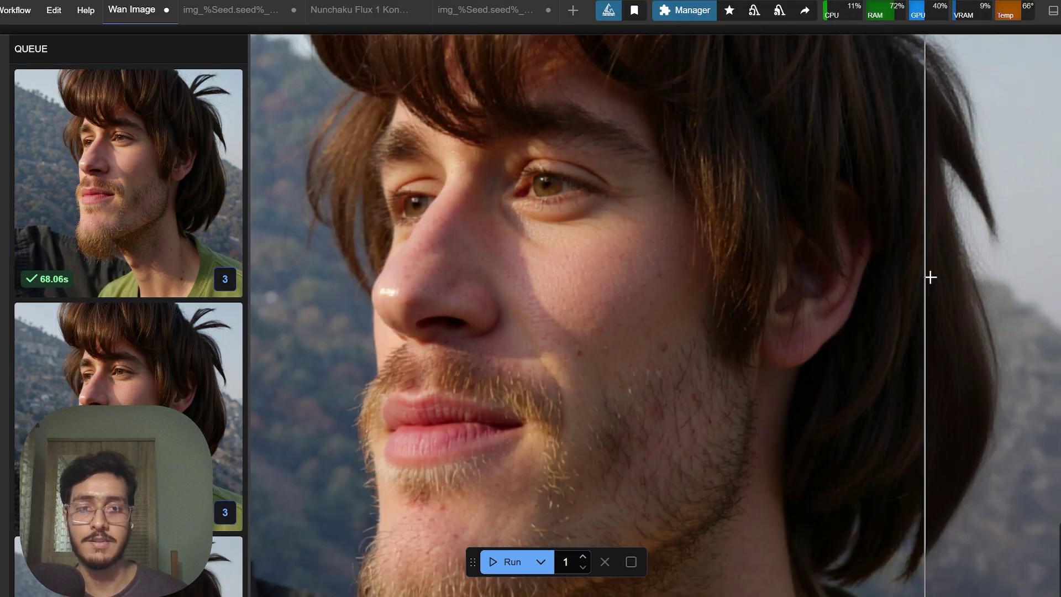
{"action": "scroll", "coordinate": [839, 308], "scroll_direction": "down", "scroll_amount": 5}
{"action": "scroll", "coordinate": [839, 308], "scroll_direction": "down", "scroll_amount": 1}
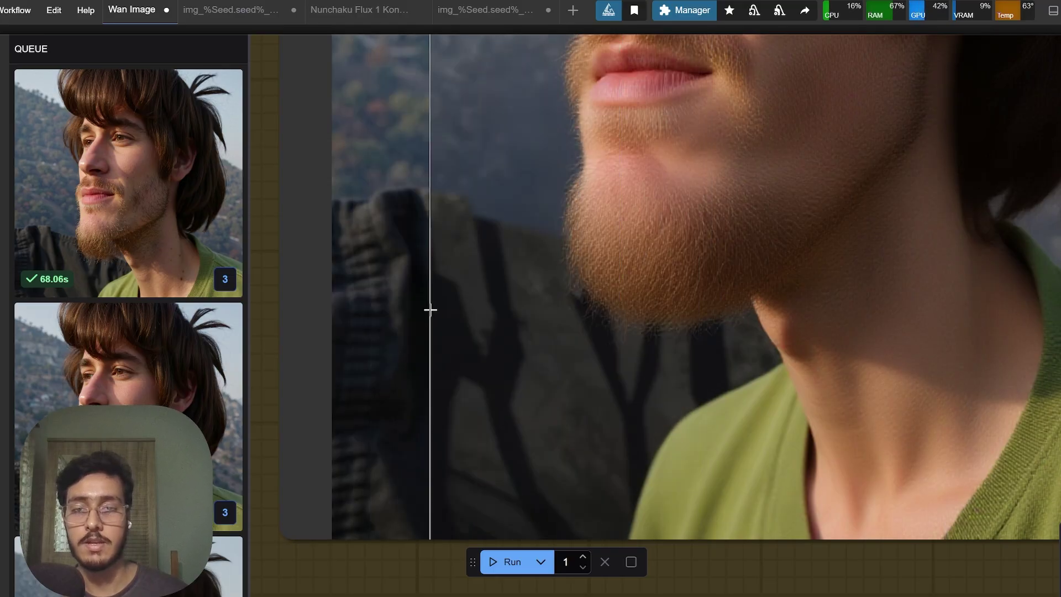
{"action": "scroll", "coordinate": [594, 309], "scroll_direction": "down", "scroll_amount": 5}
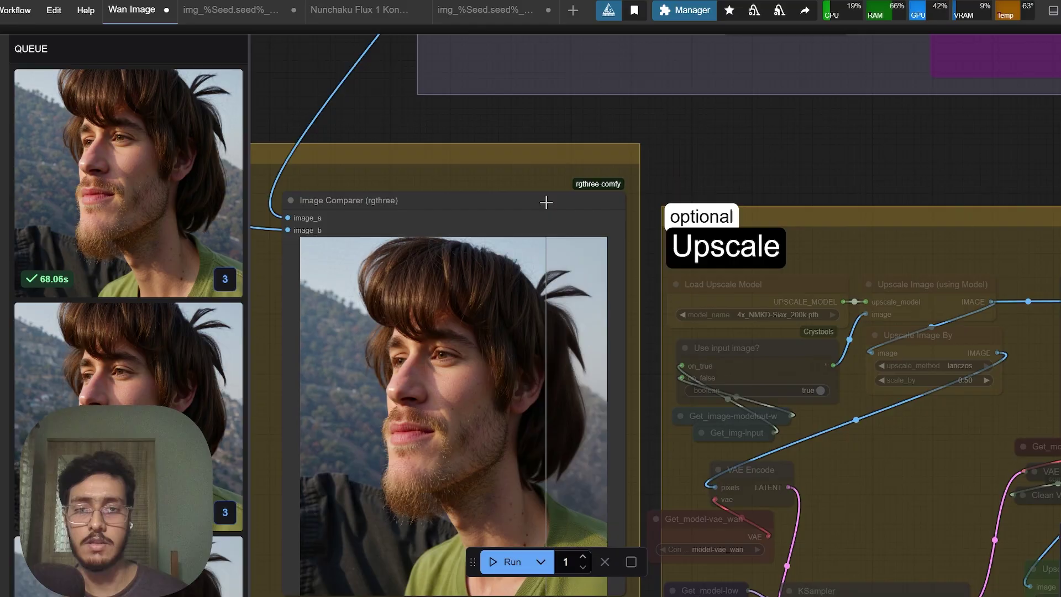
- Return from the Image Comparer to the Parameters group for a closer look at its nodes
{"action": "left_click_drag", "start_coordinate": [650, 117], "coordinate": [550, 426]}
{"action": "scroll", "coordinate": [605, 209], "scroll_direction": "up", "scroll_amount": 5}
{"action": "left_click_drag", "start_coordinate": [605, 210], "coordinate": [473, 352]}
{"action": "scroll", "coordinate": [632, 129], "scroll_direction": "up", "scroll_amount": 4}
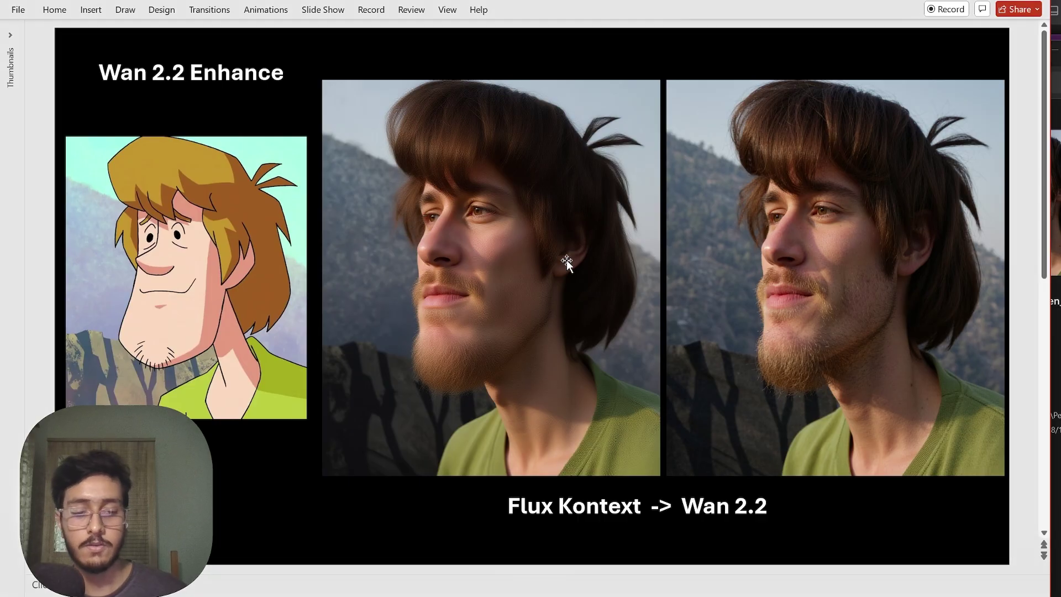
- Compare the before and after images on the Wan 2.2 Enhance and Flux Krea Enhance slides in PowerPoint
{"action": "scroll", "coordinate": [566, 260], "scroll_direction": "down", "scroll_amount": 1}
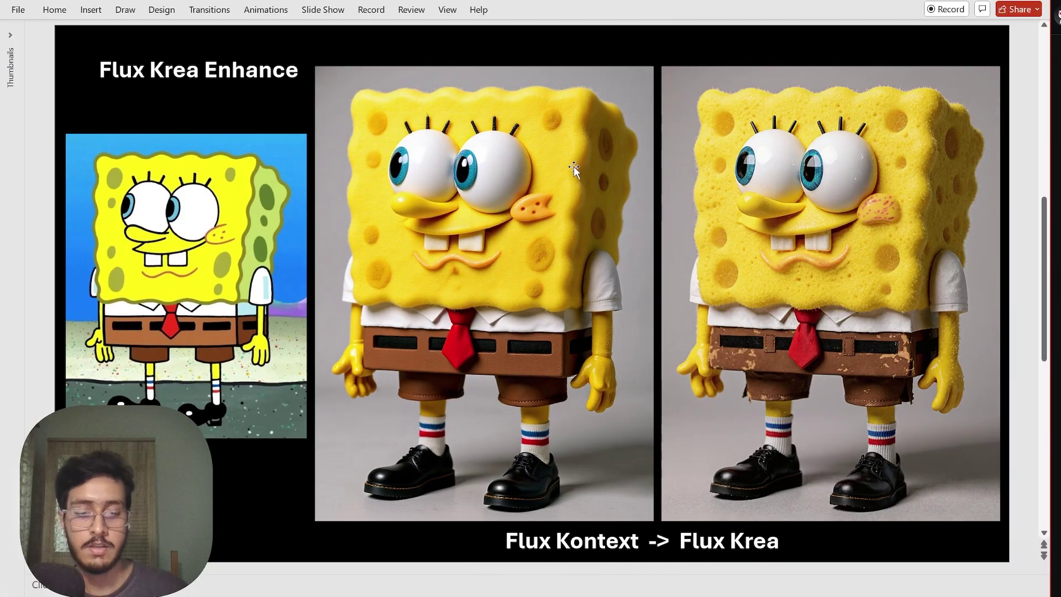
{"action": "scroll", "coordinate": [573, 167], "scroll_direction": "down", "scroll_amount": 1}
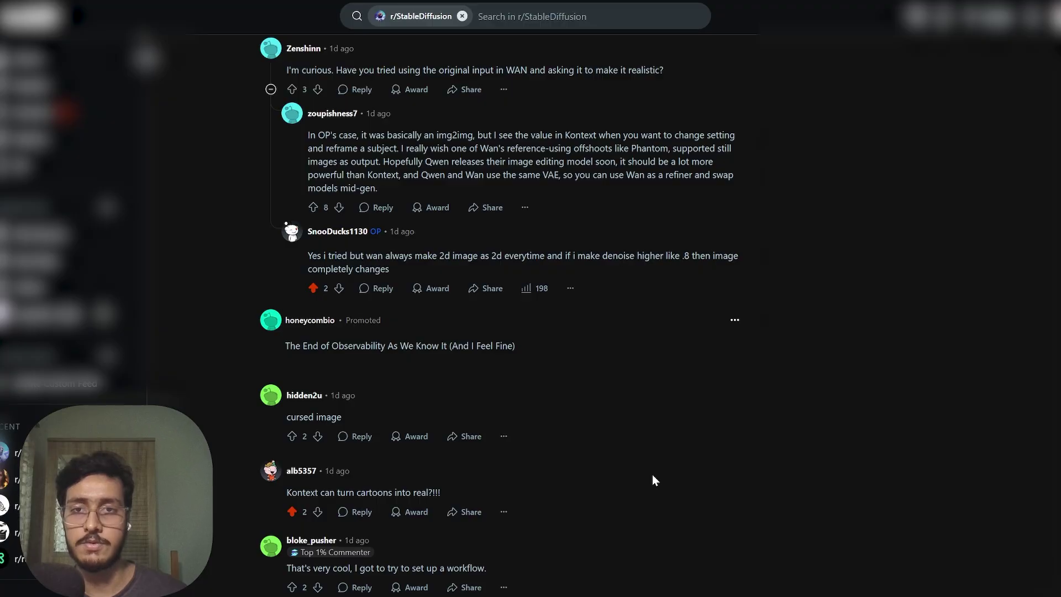
- Read the r/StableDiffusion thread's comments about making the original cartoon realistic with Wan, up to the post's images
{"action": "scroll", "coordinate": [553, 376], "scroll_direction": "up", "scroll_amount": 1}
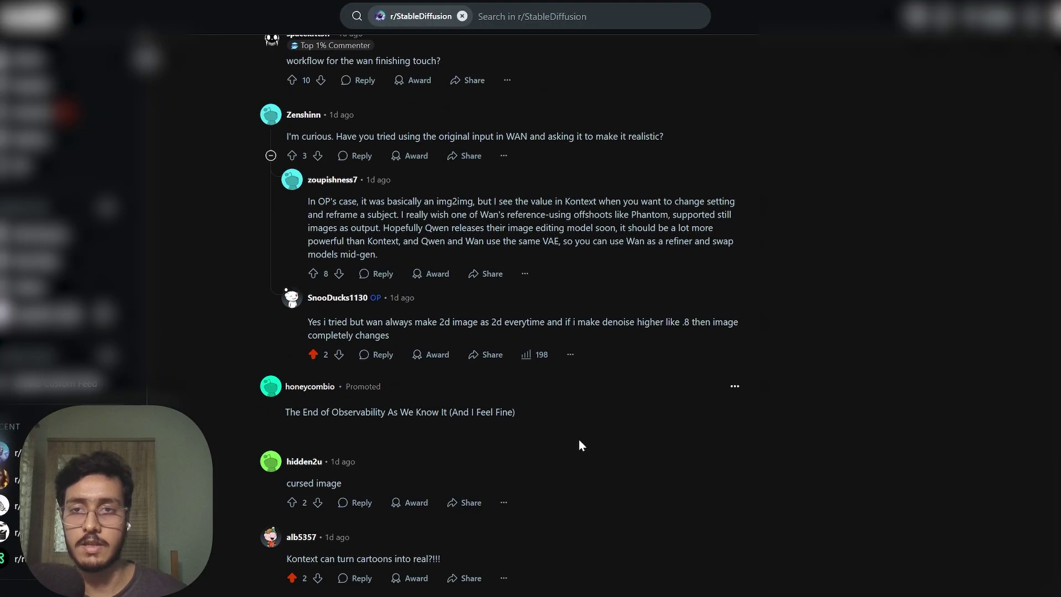
{"action": "scroll", "coordinate": [630, 437], "scroll_direction": "down", "scroll_amount": 1}
{"action": "scroll", "coordinate": [631, 437], "scroll_direction": "up", "scroll_amount": 10}
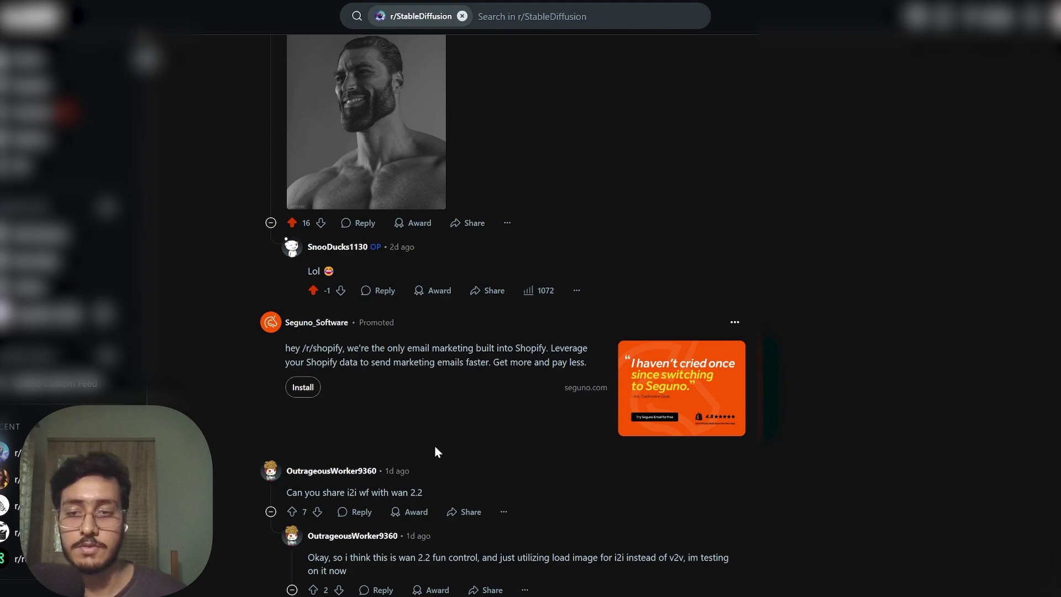
{"action": "scroll", "coordinate": [436, 452], "scroll_direction": "up", "scroll_amount": 20}
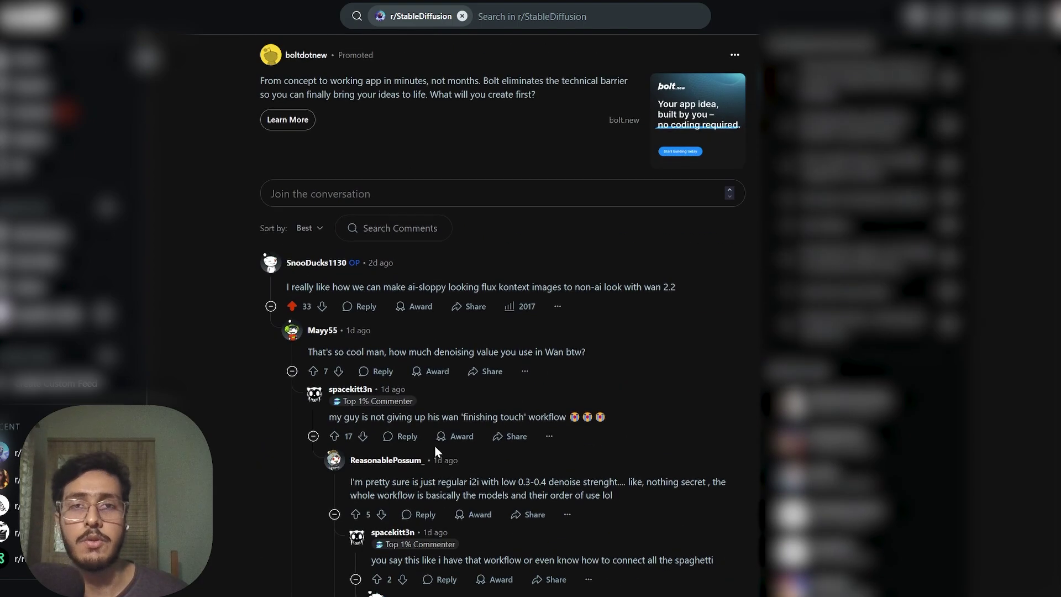
{"action": "scroll", "coordinate": [436, 452], "scroll_direction": "up", "scroll_amount": 5}
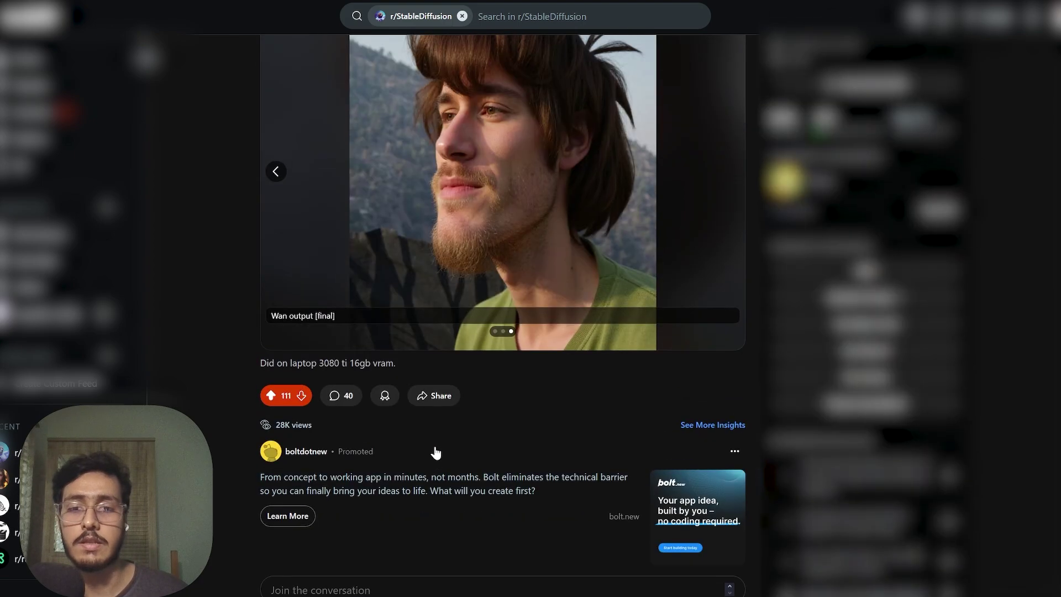
- Step back through the post's image gallery from the Wan output, and read the top comments about the denoise strength
{"action": "scroll", "coordinate": [435, 452], "scroll_direction": "up", "scroll_amount": 2}
{"action": "left_click", "coordinate": [275, 304]}
{"action": "left_click", "coordinate": [274, 304]}
{"action": "scroll", "coordinate": [204, 360], "scroll_direction": "down", "scroll_amount": 6}
{"action": "scroll", "coordinate": [204, 360], "scroll_direction": "up", "scroll_amount": 1}
{"action": "scroll", "coordinate": [194, 353], "scroll_direction": "up", "scroll_amount": 5}
{"action": "scroll", "coordinate": [193, 354], "scroll_direction": "down", "scroll_amount": 10}
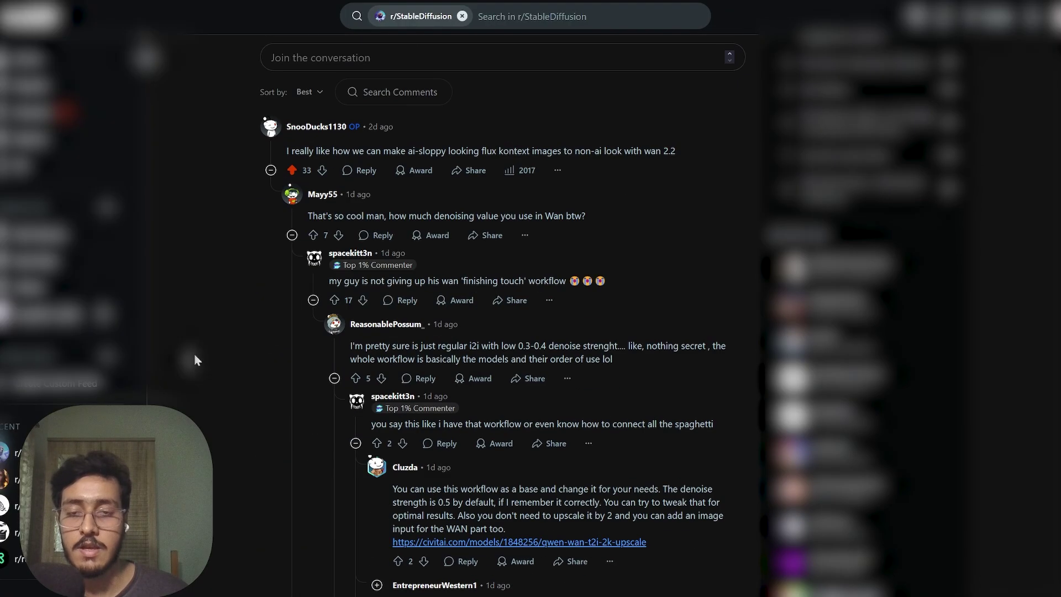